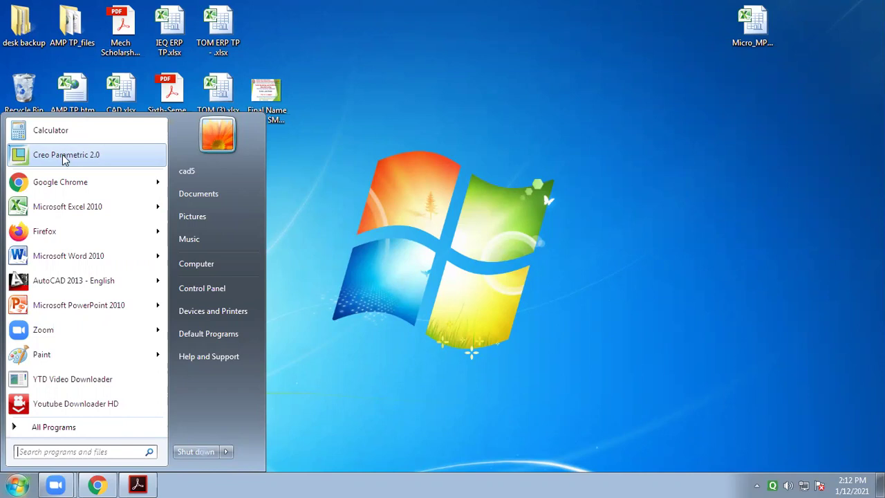
Launch Creo Parametric 2.0 and dismiss the start page's script error messages.
click(65, 155)
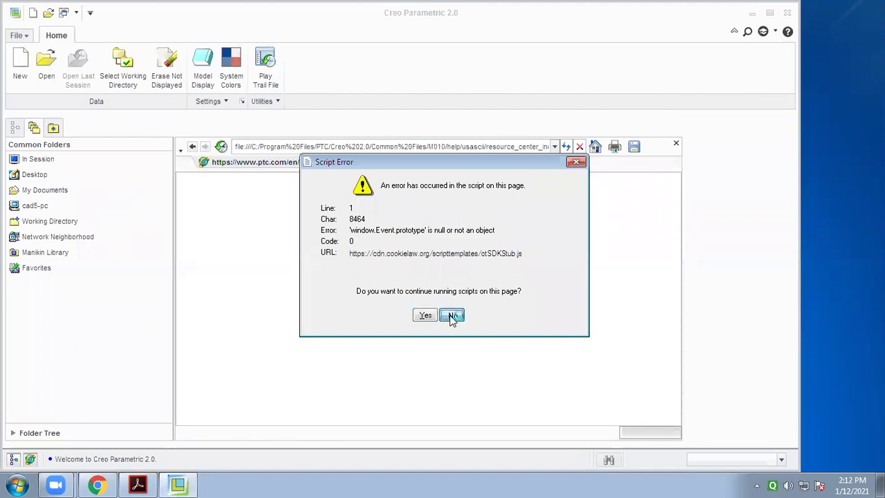
click(452, 315)
click(452, 315)
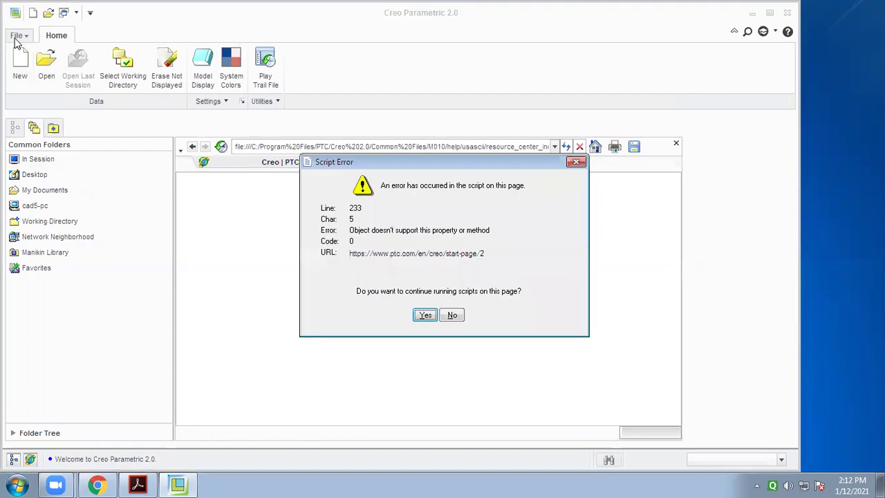
click(576, 161)
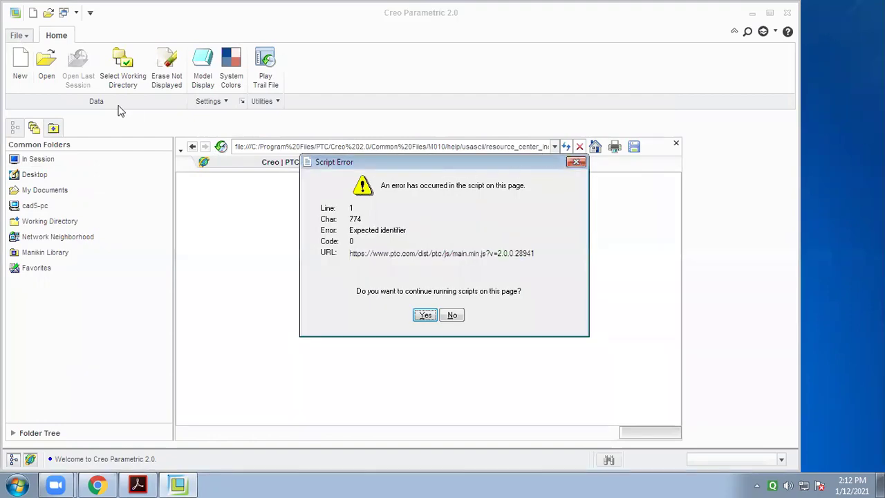
click(576, 162)
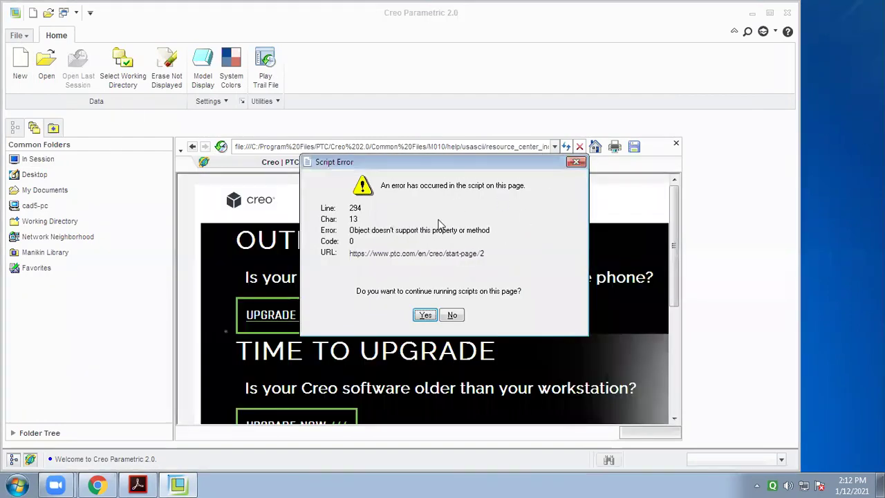
click(452, 315)
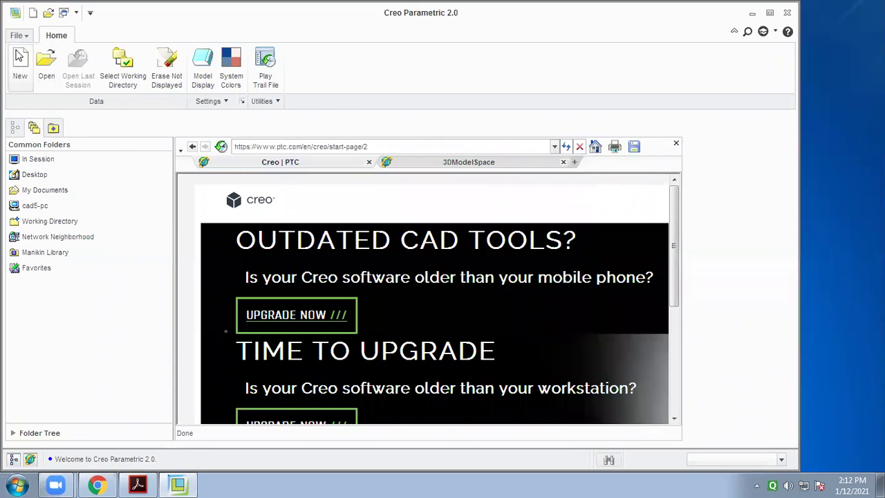
Create a new solid part from the mmns_part_solid template instead of the default one.
click(20, 60)
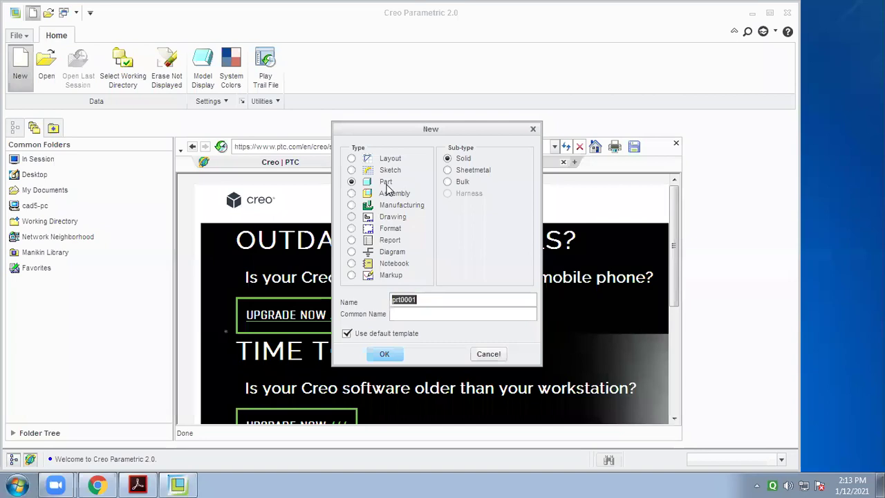
click(358, 338)
click(358, 337)
click(384, 354)
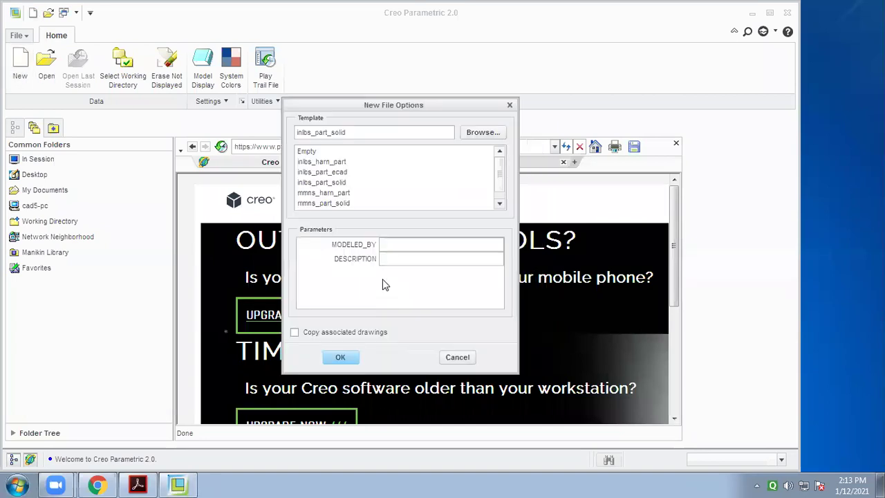
click(324, 203)
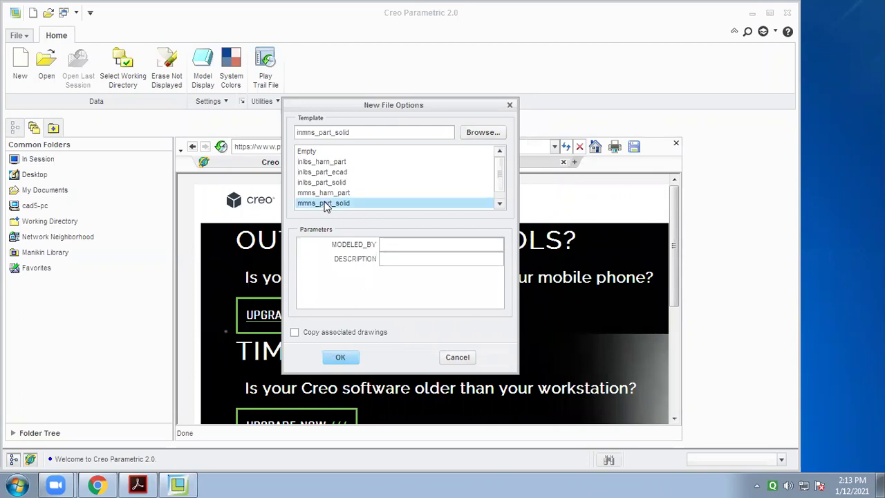
click(346, 358)
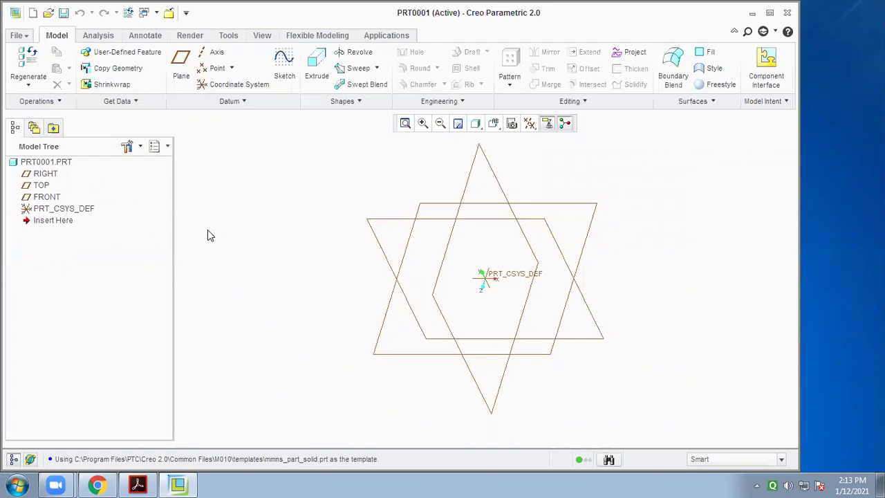
Disable preselection highlighting in the selection options and maximize the program window.
click(19, 36)
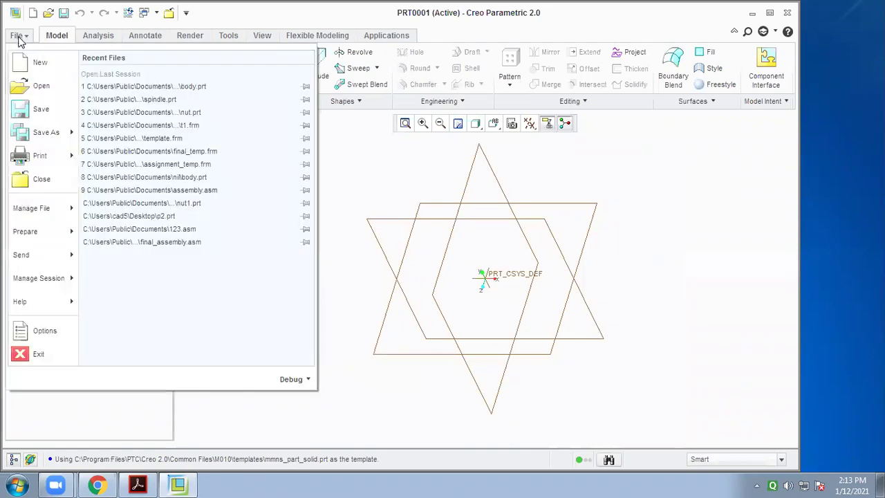
click(44, 332)
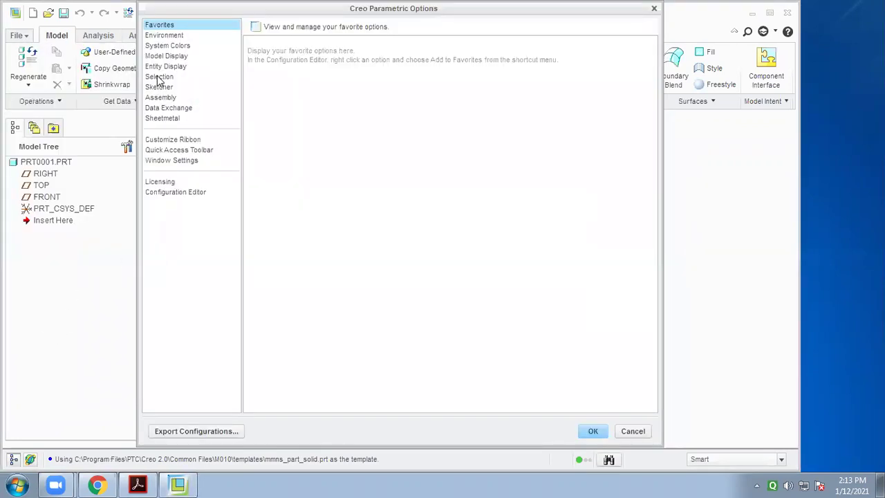
click(158, 77)
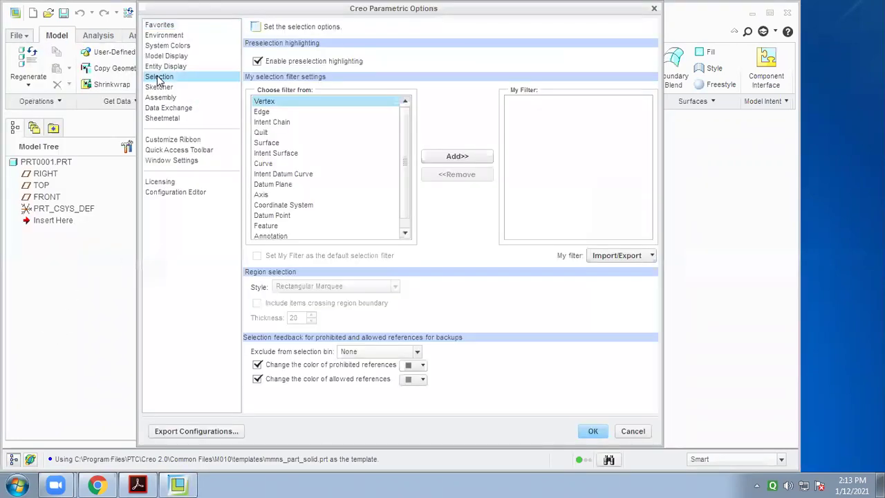
click(257, 62)
click(593, 430)
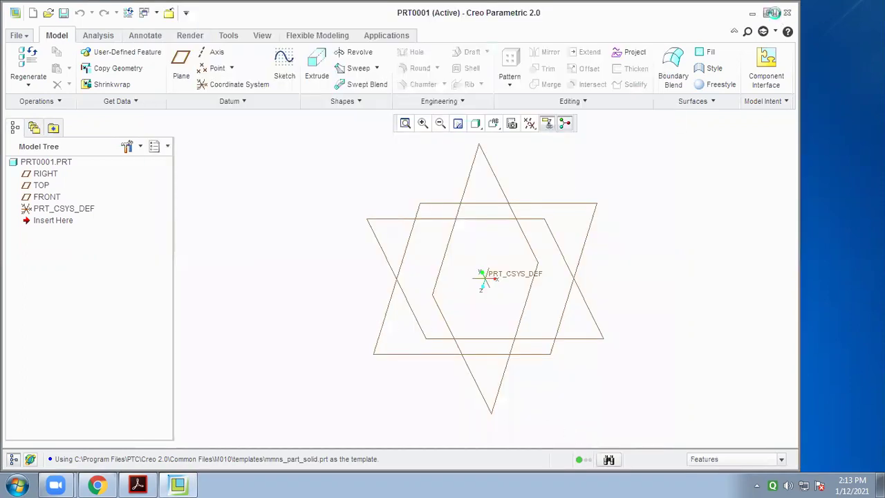
click(770, 12)
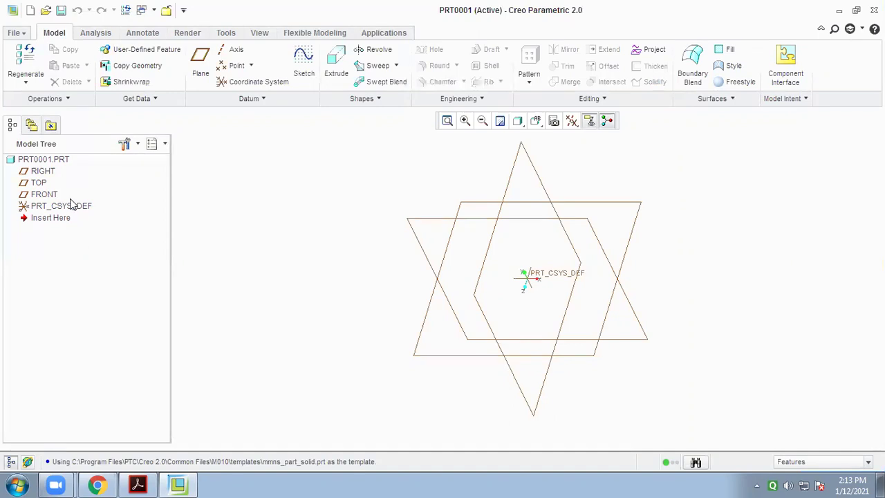
Start a sketch on the FRONT plane and check the screw jack body profile in the PDF manual.
click(44, 195)
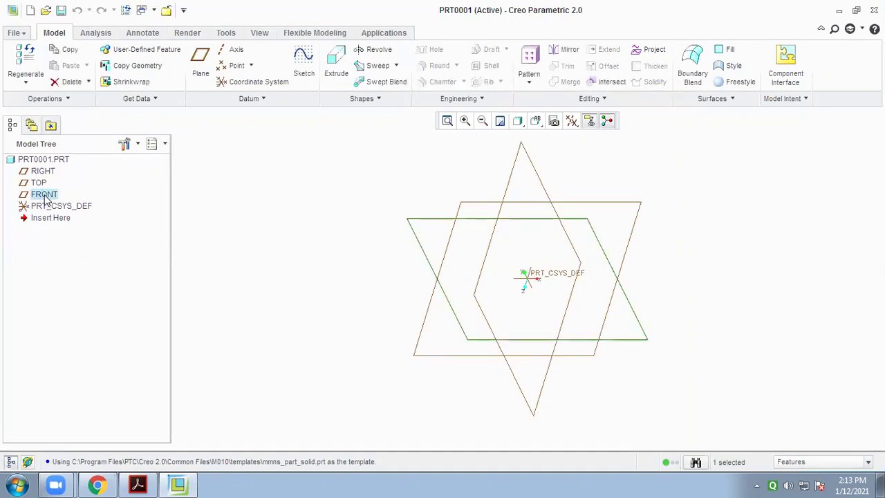
click(304, 67)
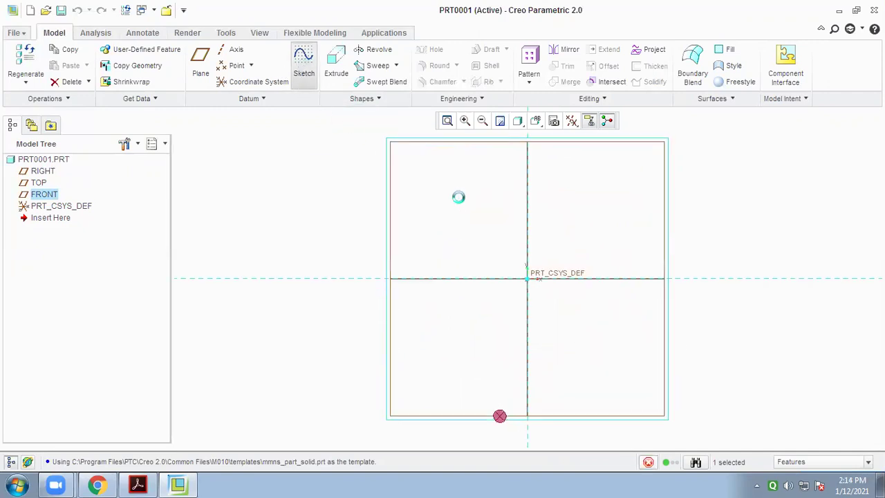
click(138, 484)
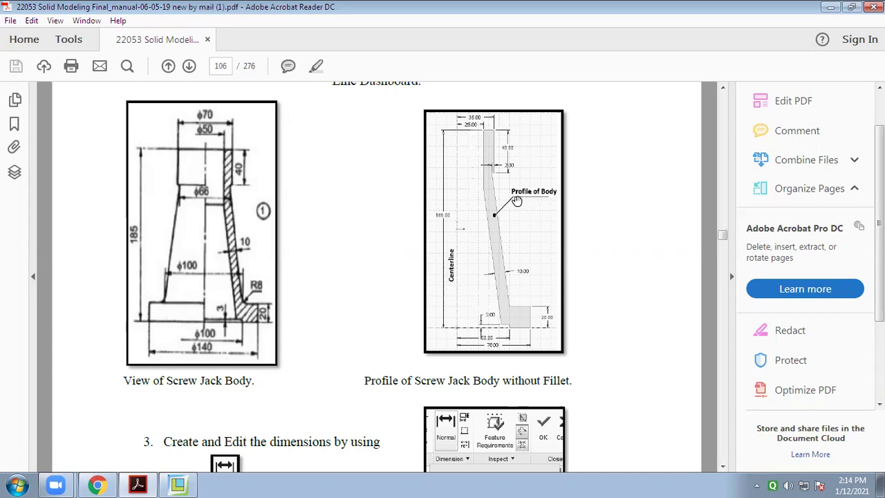
click(178, 484)
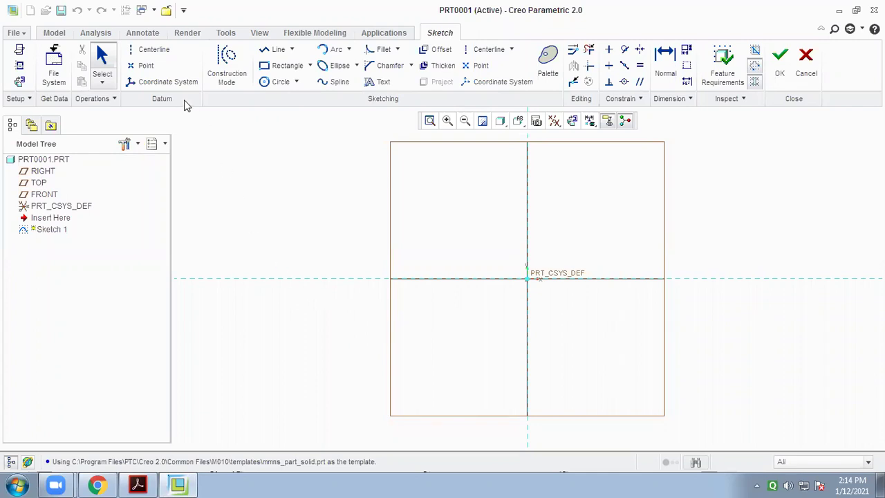
Add a vertical datum centerline through the sketch origin.
click(147, 54)
click(527, 184)
click(528, 215)
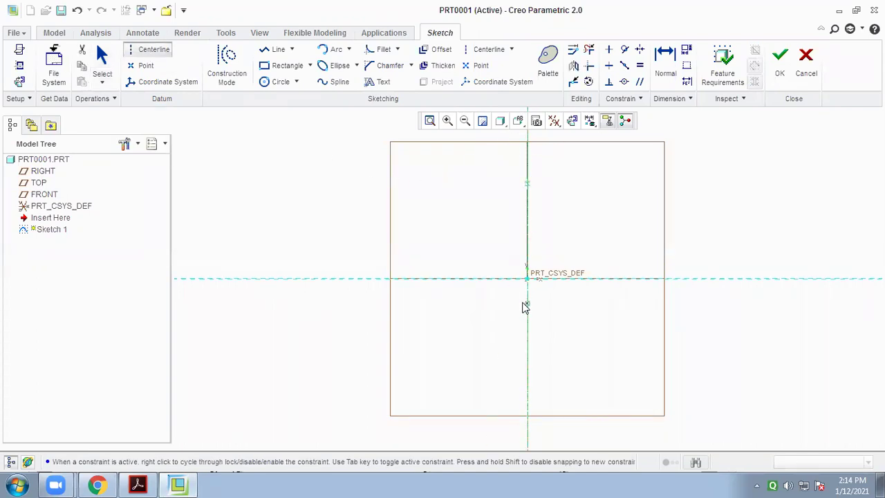
middle_click(487, 320)
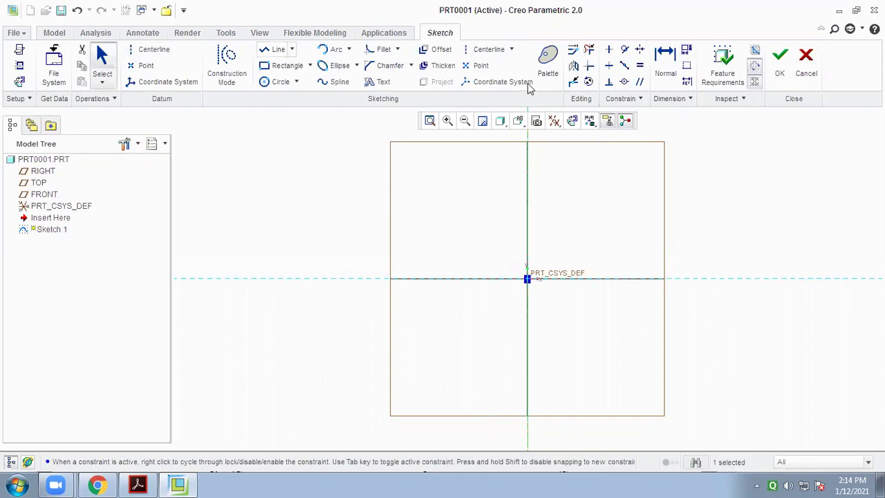
Sketch the body's outer contour as a line chain: top edge, collar with inward step, sloped wall, base flange and small bottom recess.
key(Return)
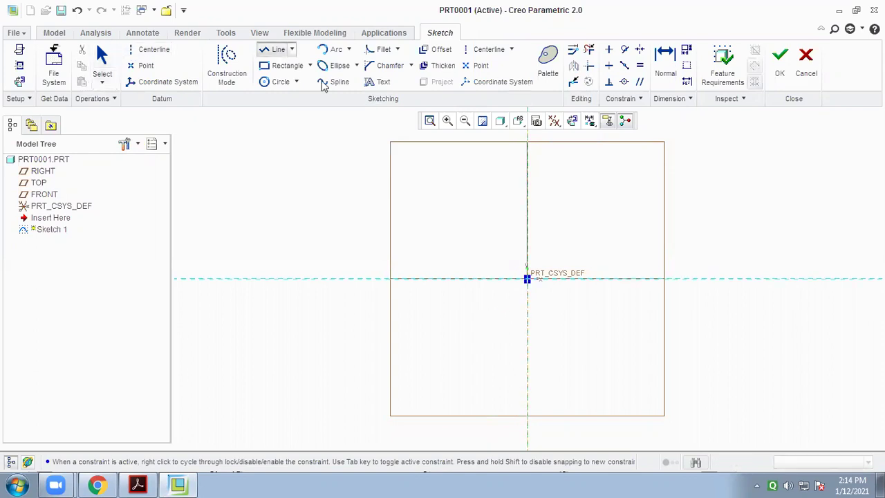
click(565, 150)
click(561, 175)
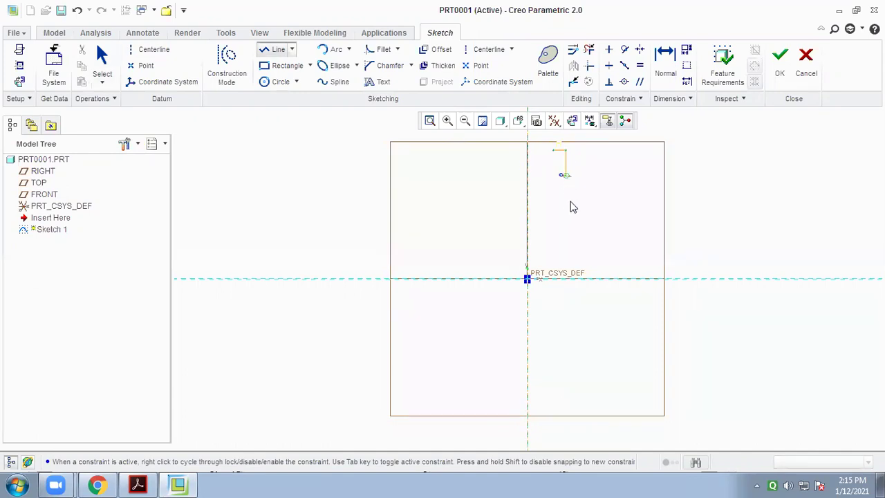
click(584, 256)
click(611, 258)
click(610, 280)
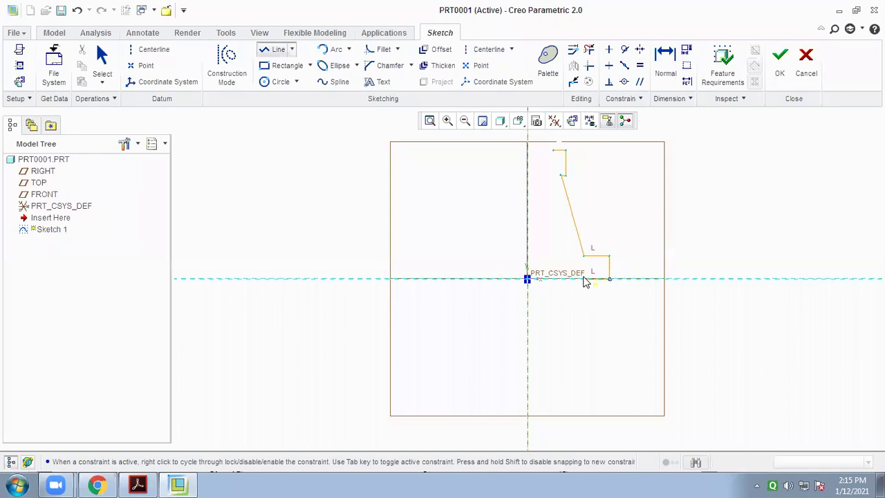
scroll(584, 282, down, 3)
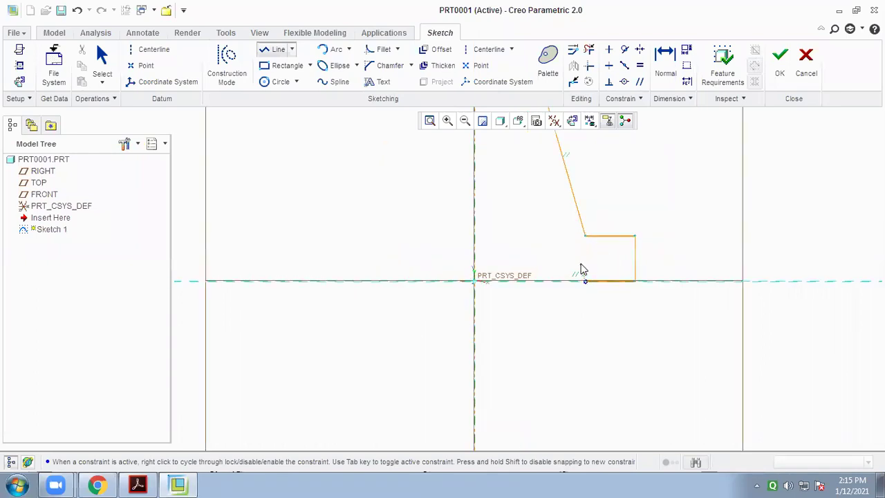
click(585, 270)
click(566, 269)
Close the profile with an inner line parallel to the sloped wall and a line up to the top edge's inner end.
scroll(531, 159, down, 5)
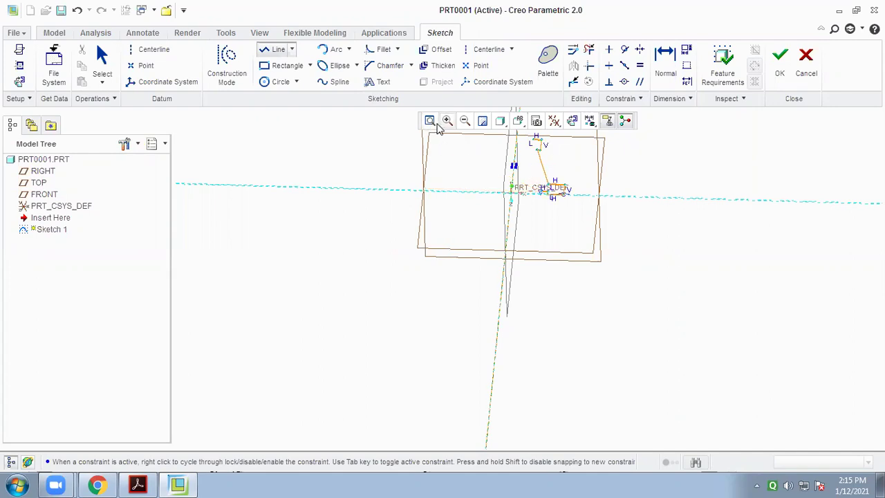
click(430, 123)
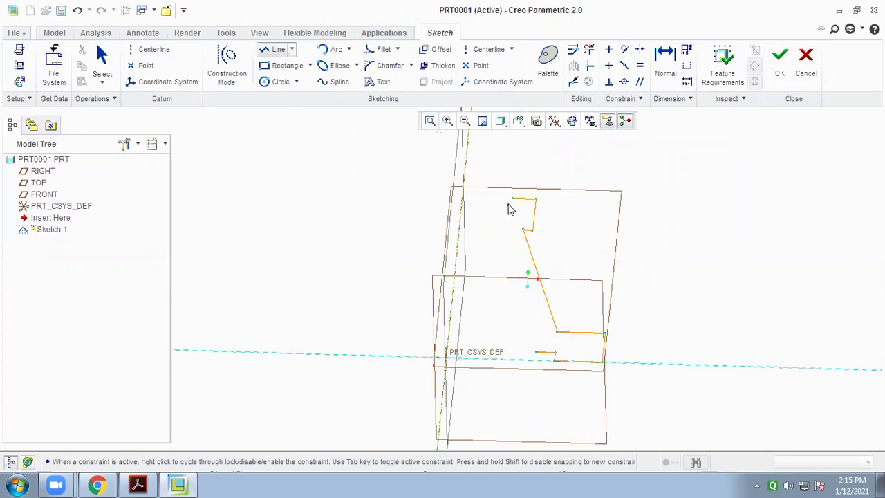
mouse_move(557, 269)
middle_down()
mouse_move(504, 247)
mouse_move(537, 233)
mouse_move(553, 241)
mouse_move(482, 187)
middle_up()
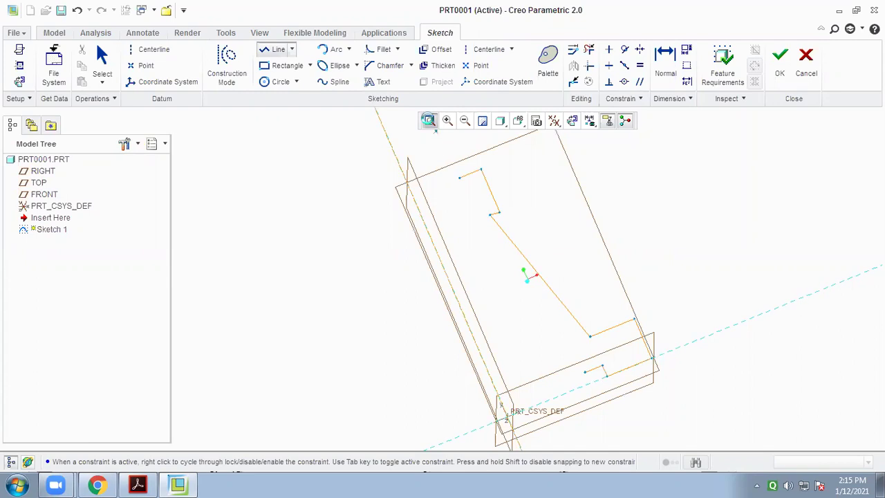
mouse_move(600, 173)
middle_down()
mouse_move(636, 182)
mouse_move(646, 166)
mouse_move(628, 152)
mouse_move(618, 156)
middle_up()
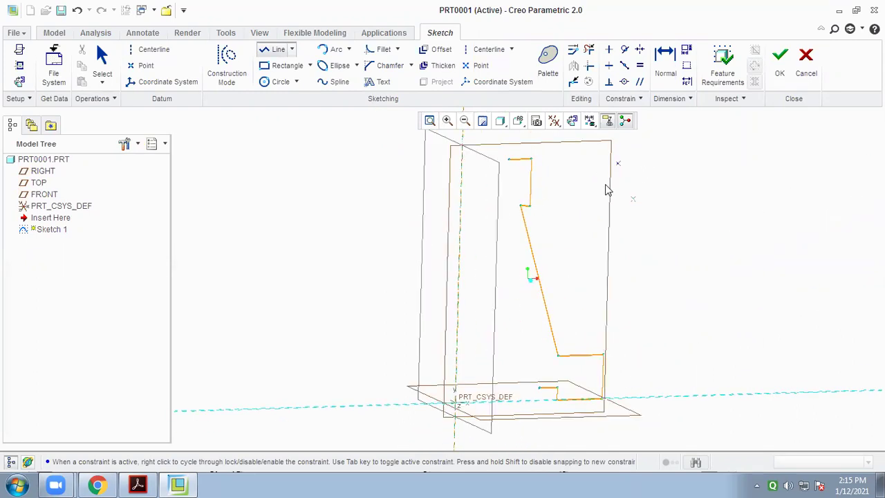
click(276, 49)
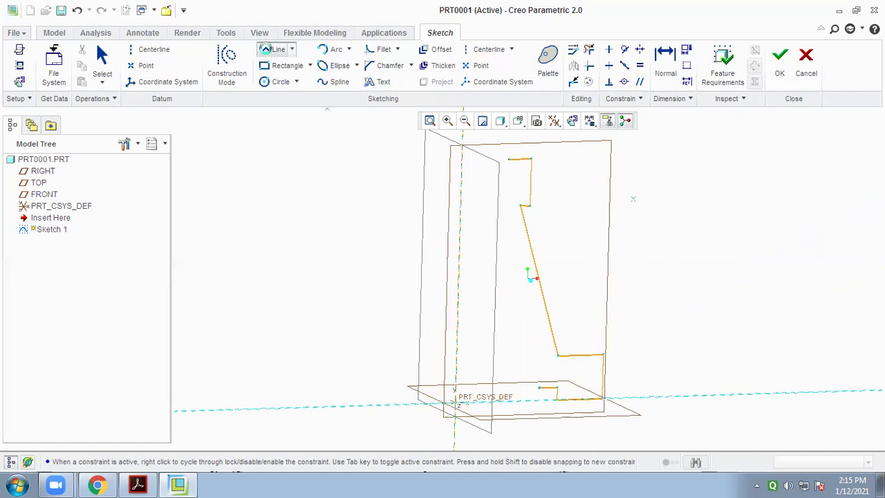
click(539, 387)
click(497, 220)
click(513, 163)
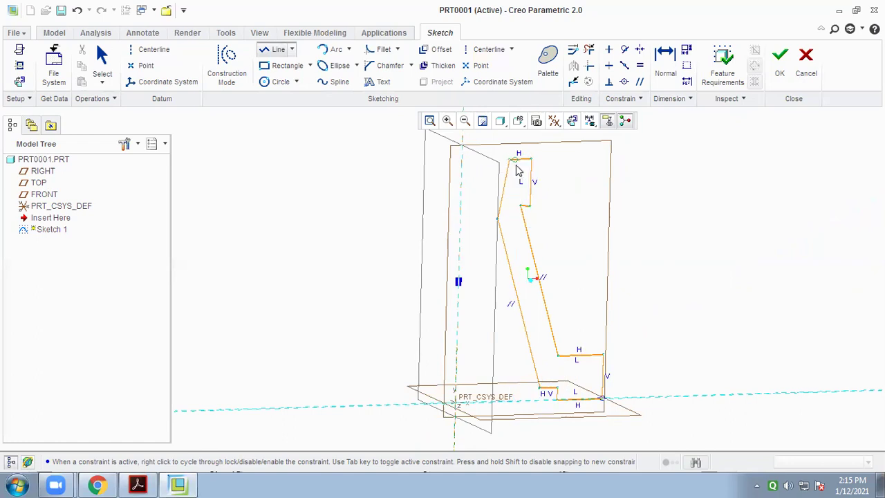
middle_click(517, 172)
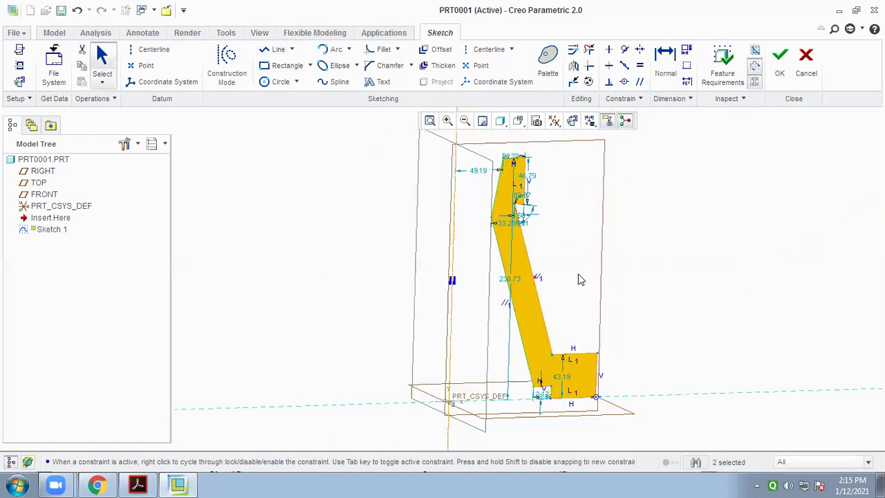
Reorient the sketch to its flat 2D view and constrain the profile's upper inner line to be vertical.
click(45, 195)
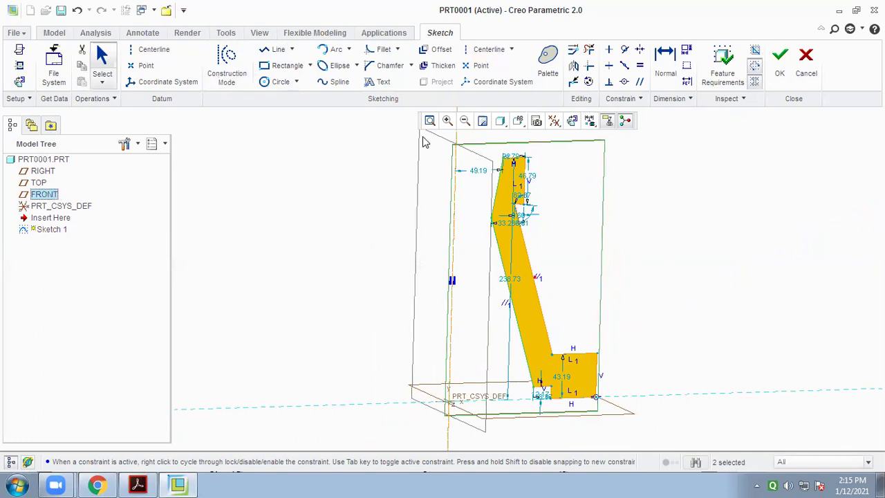
click(572, 121)
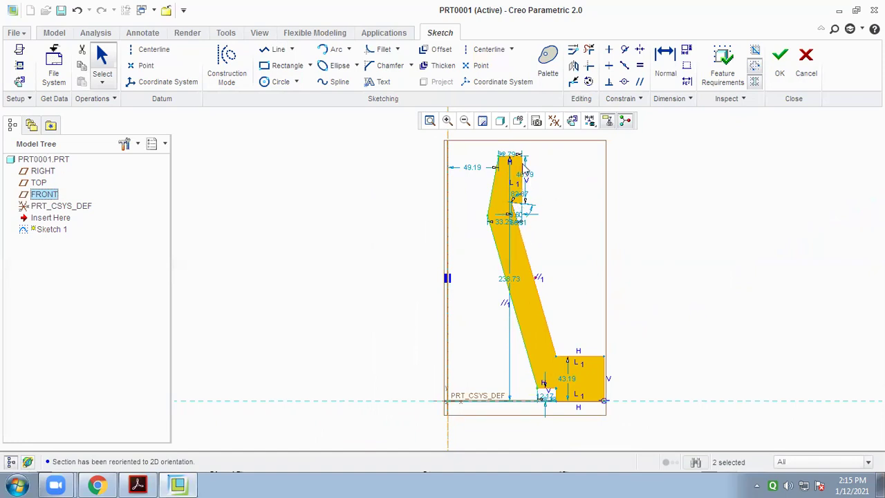
click(609, 49)
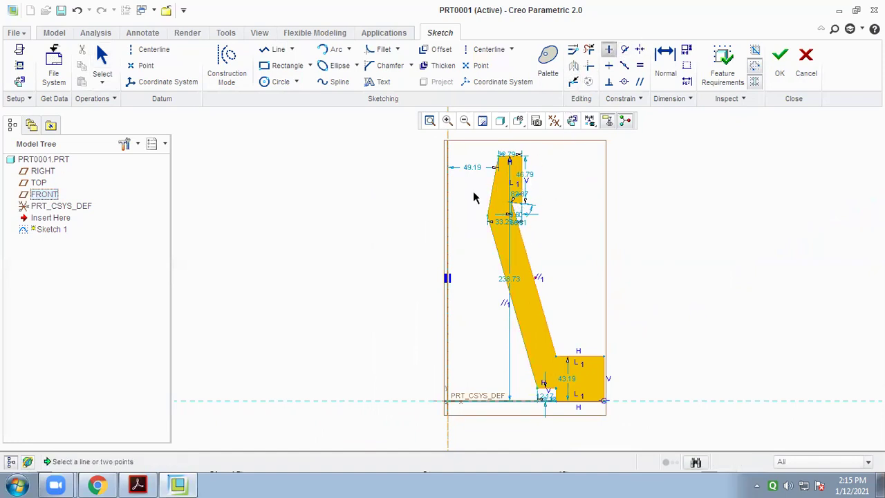
click(495, 193)
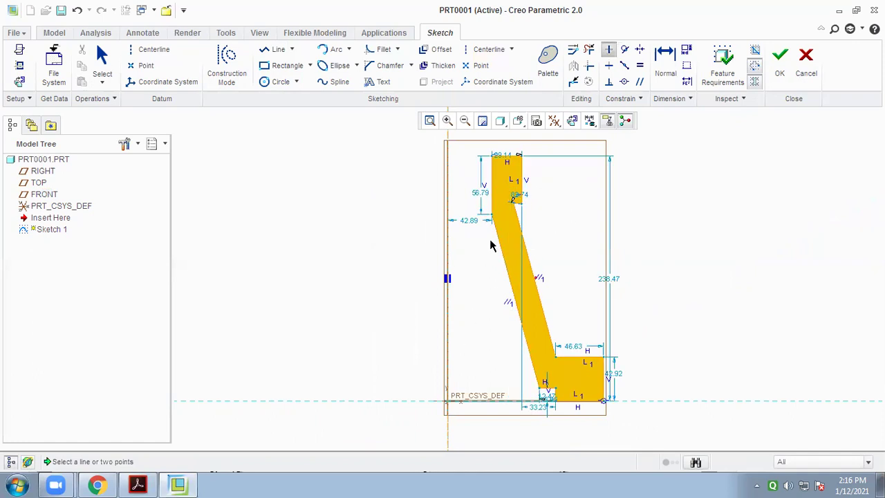
Constrain the collar's short inward step line to be horizontal.
click(608, 66)
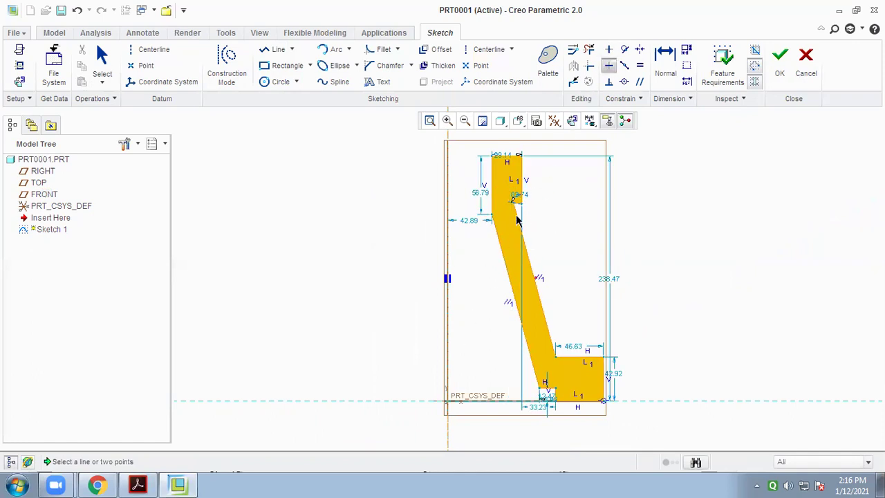
scroll(520, 210, up, 2)
click(520, 201)
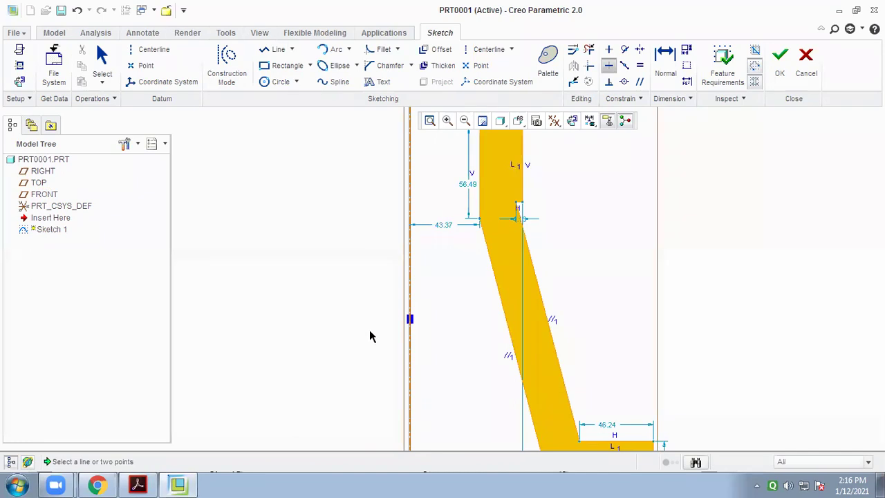
scroll(325, 366, down, 2)
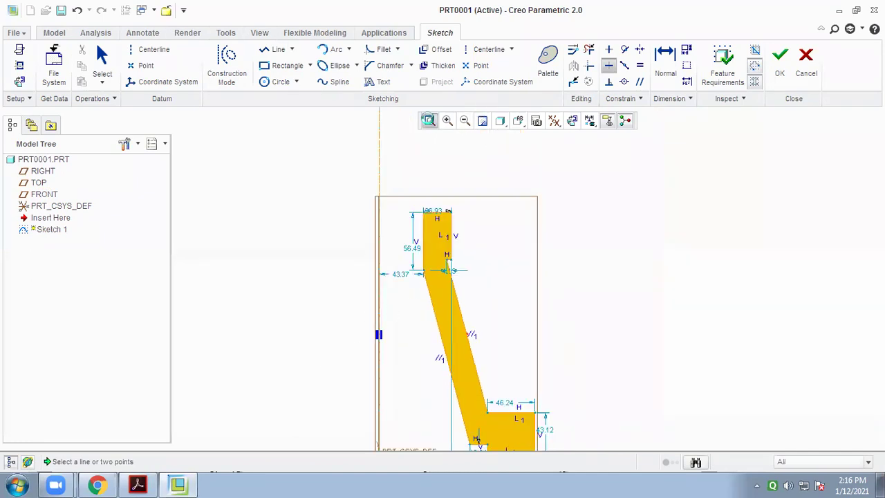
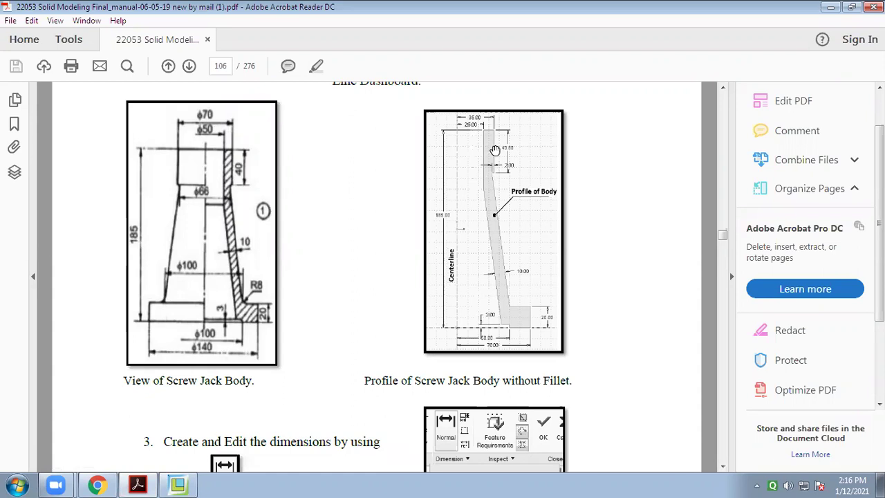
Following the manual's profile drawing, dimension the outer and inner ends of the profile's top edge from the centerline.
click(177, 484)
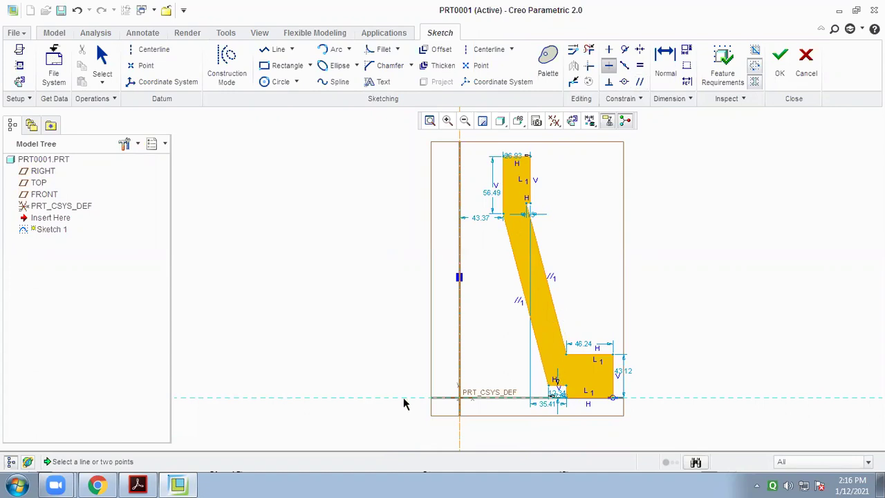
click(137, 484)
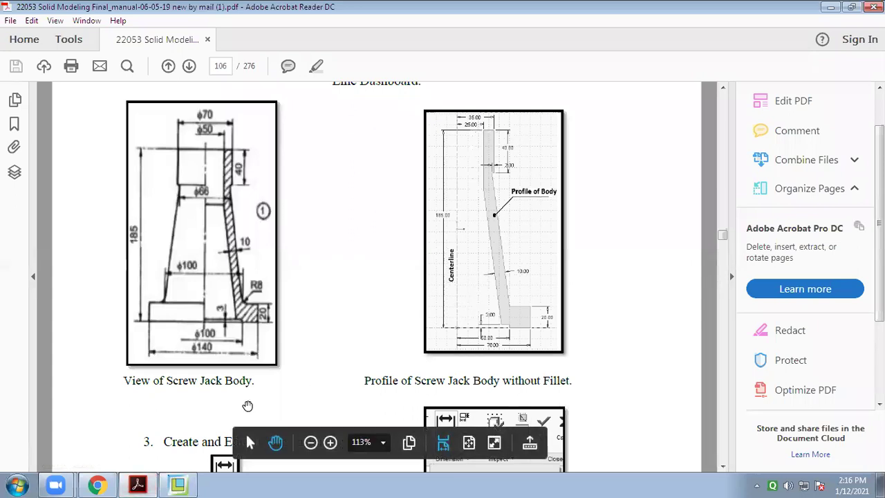
click(178, 484)
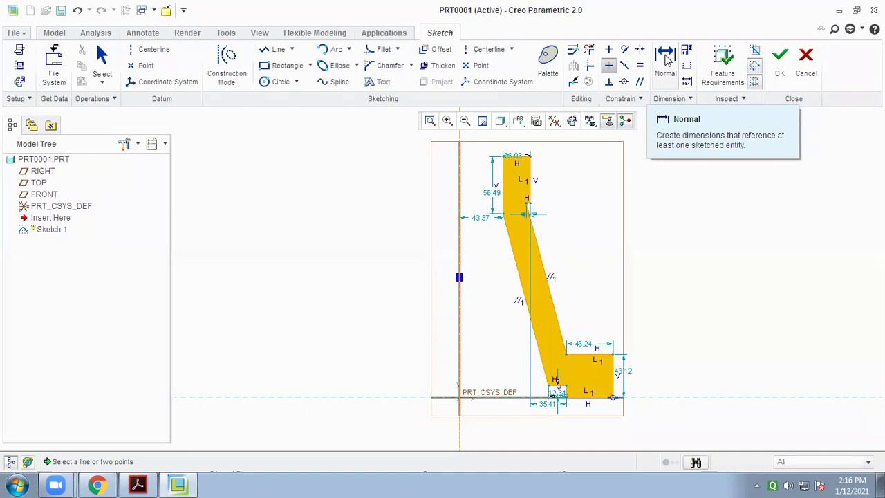
click(666, 61)
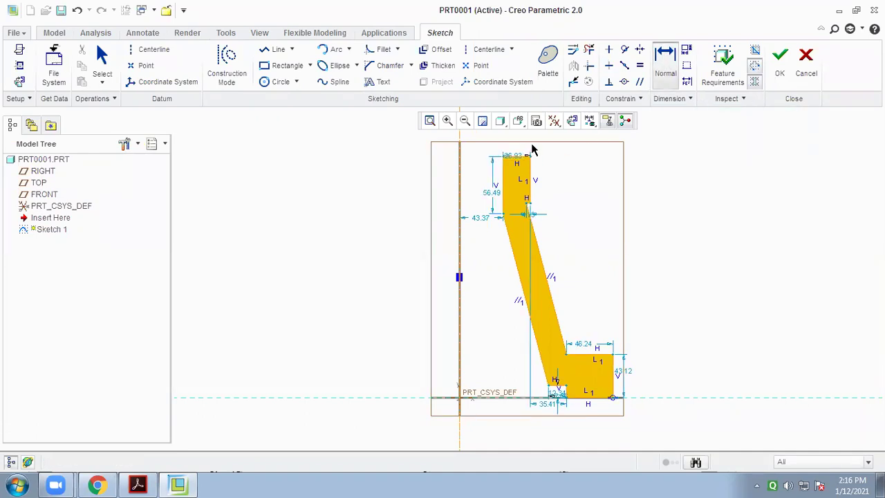
click(528, 158)
middle_click(491, 135)
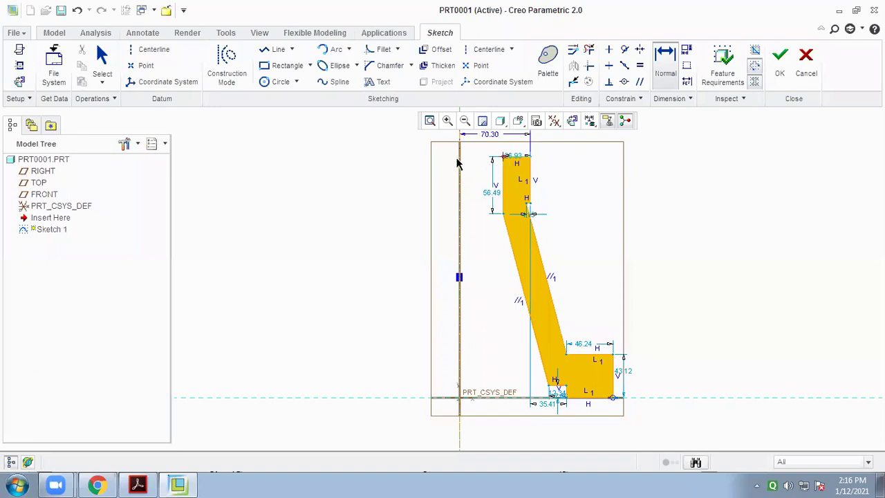
double_click(479, 145)
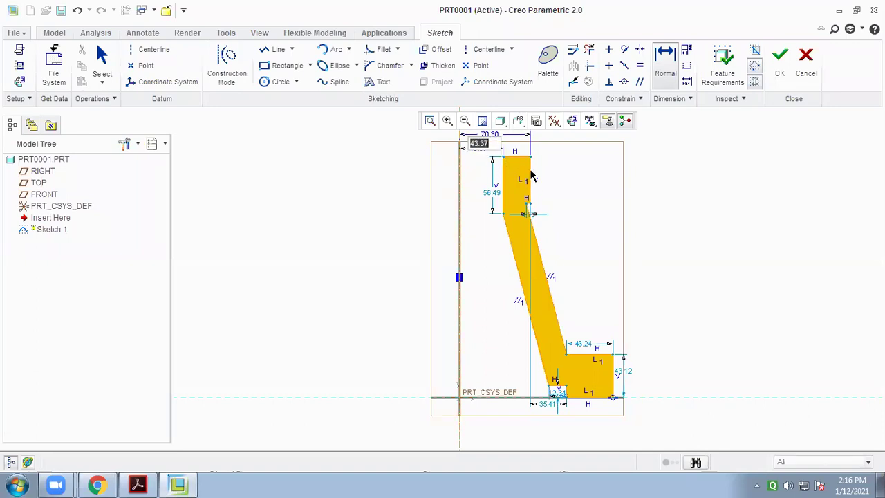
key(Return)
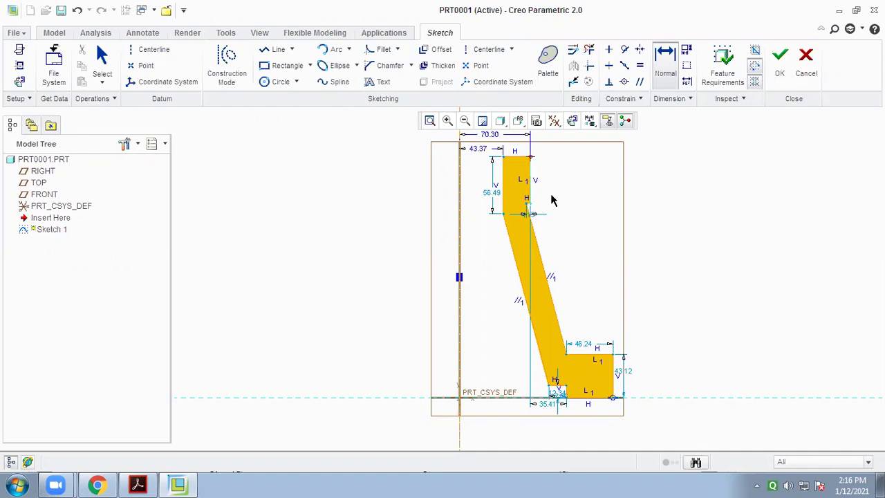
Dimension the collar's outer height and the width of its inward step.
middle_click(565, 175)
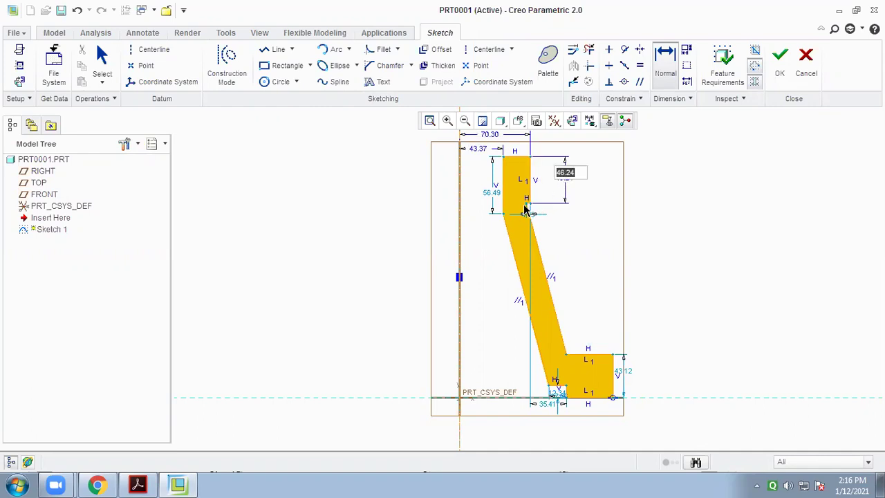
key(Return)
middle_click(537, 220)
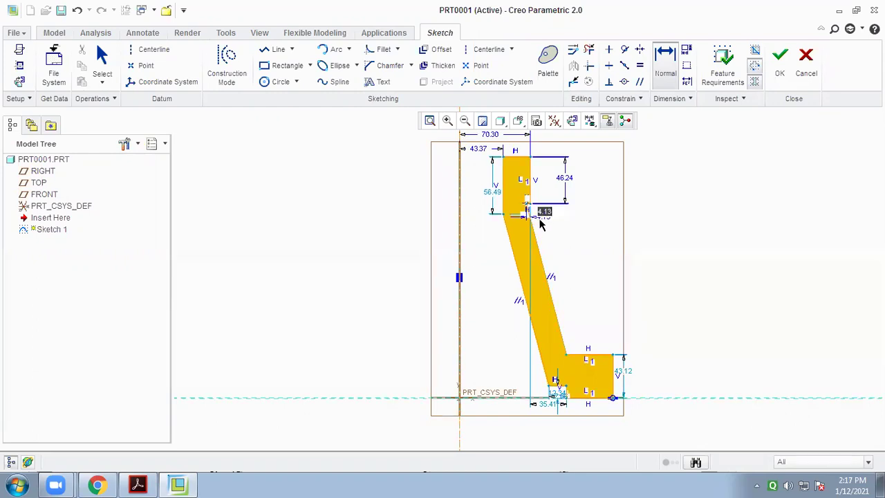
key(Return)
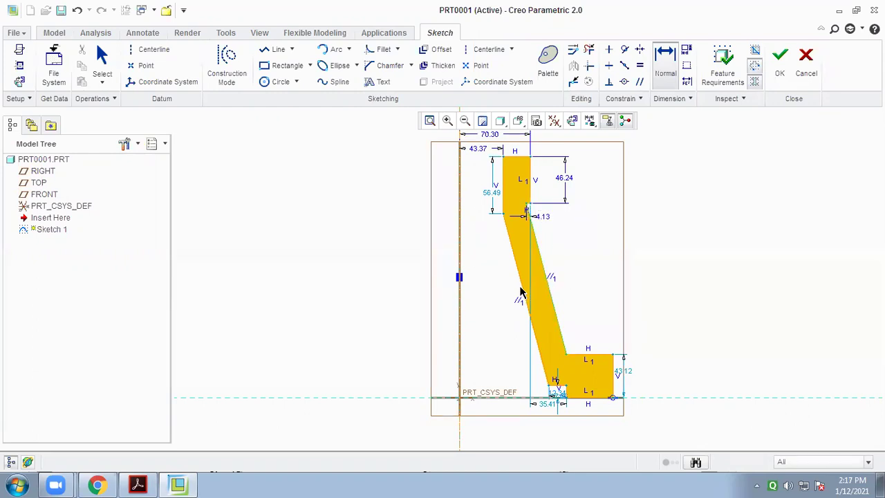
Dimension the sloped wall's thickness between its parallel lines and the height of the base flange.
click(523, 286)
middle_click(529, 268)
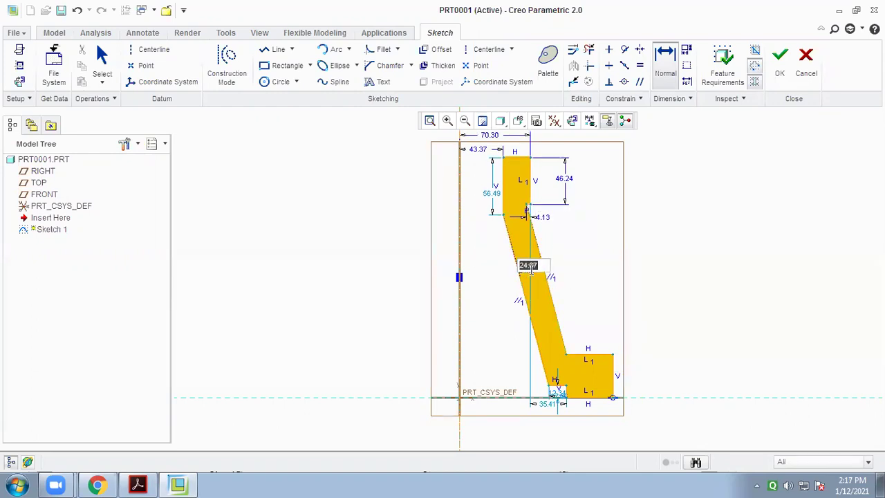
scroll(581, 286, down, 1)
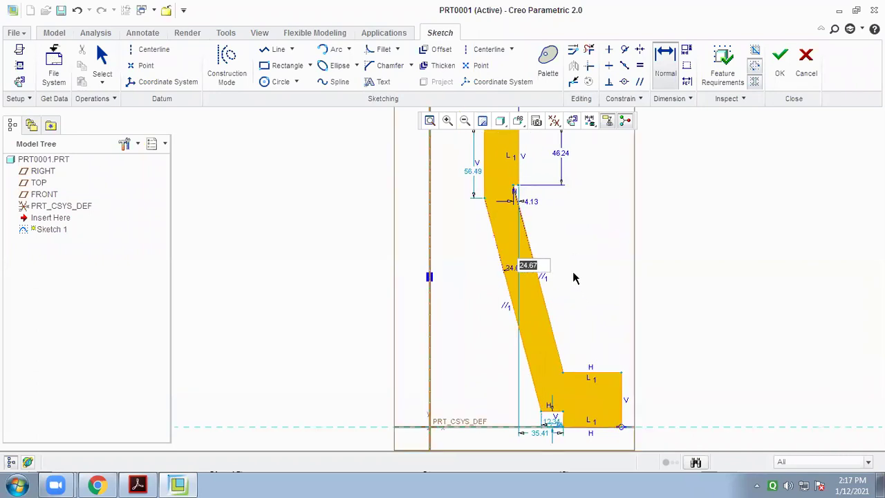
click(621, 374)
click(622, 427)
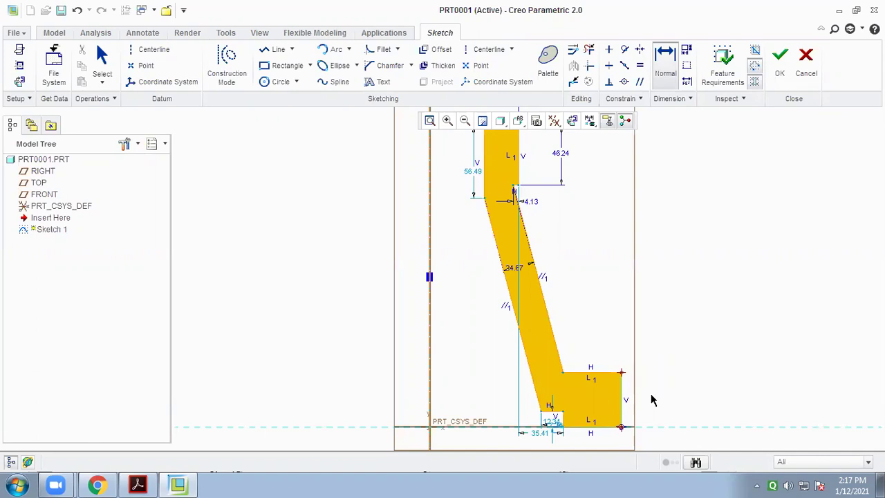
middle_click(651, 399)
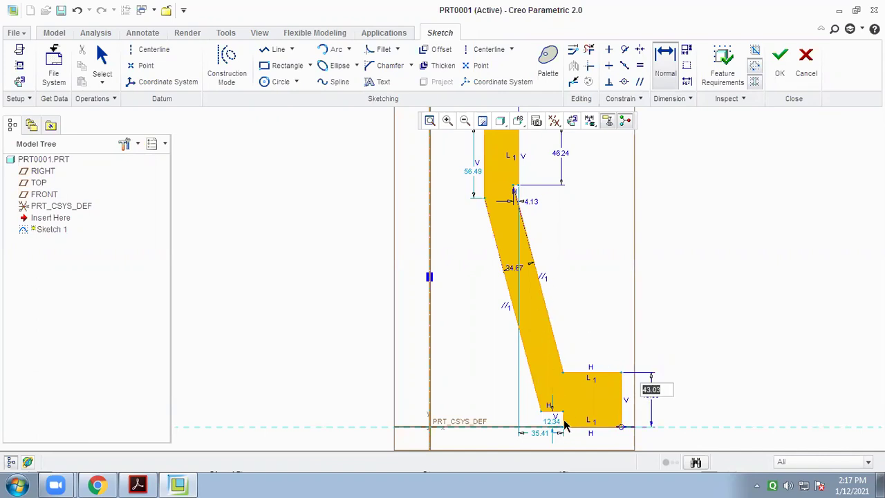
Dimension the base flange's outer corner and the recess's outer corner from the centerline, deleting the conflicting equal-length constraint between collar and flange.
click(621, 427)
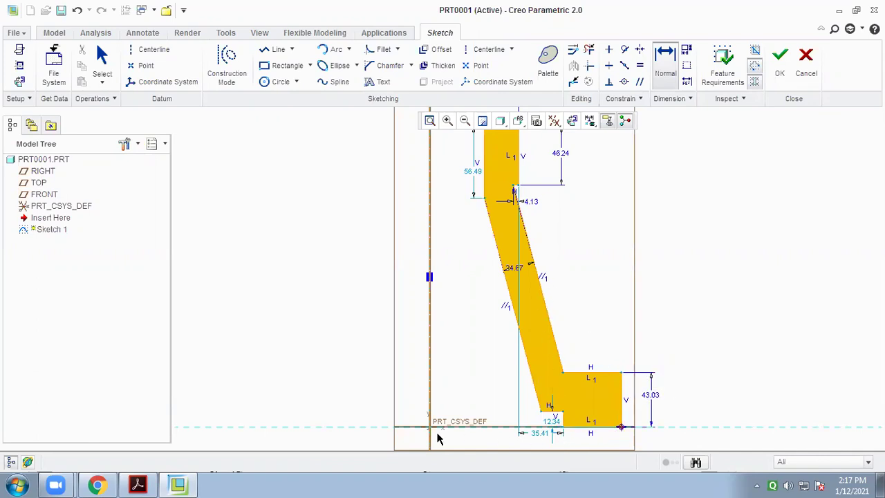
middle_click(483, 442)
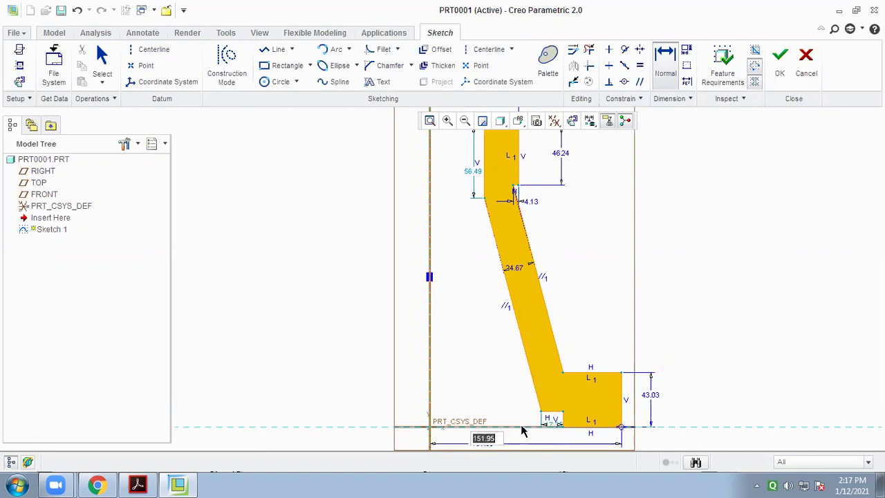
scroll(556, 414, down, 1)
scroll(555, 415, up, 3)
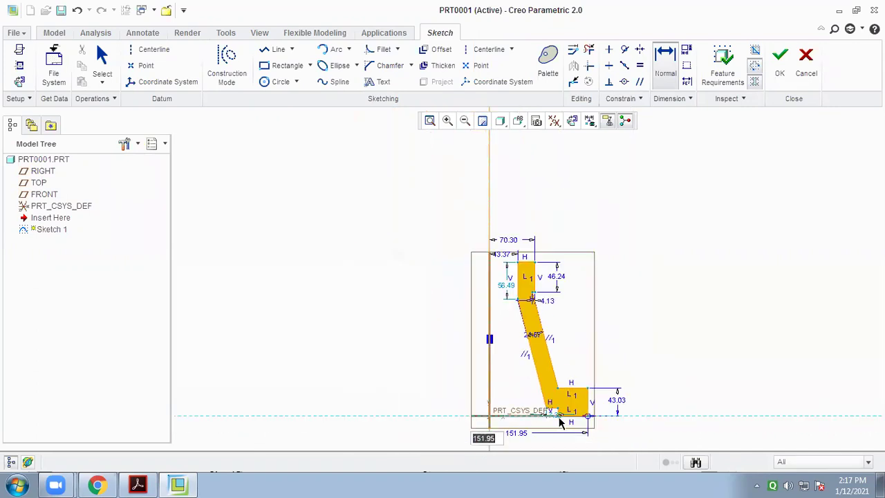
click(558, 421)
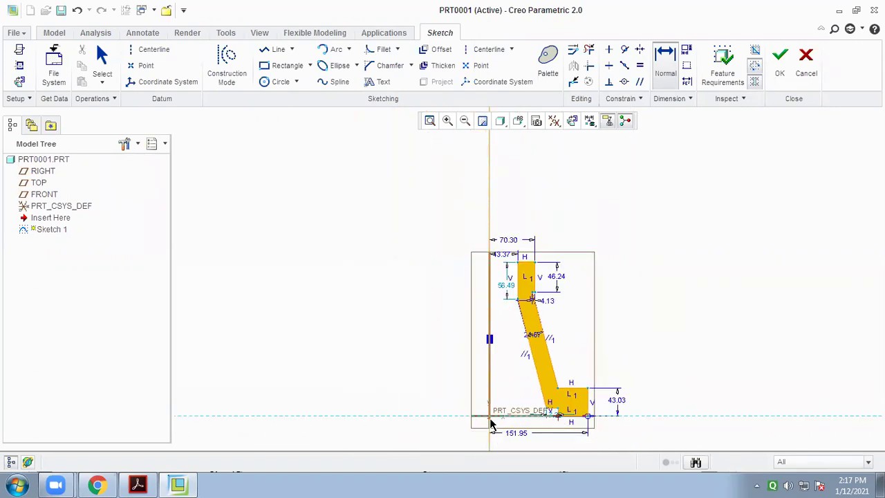
middle_click(524, 427)
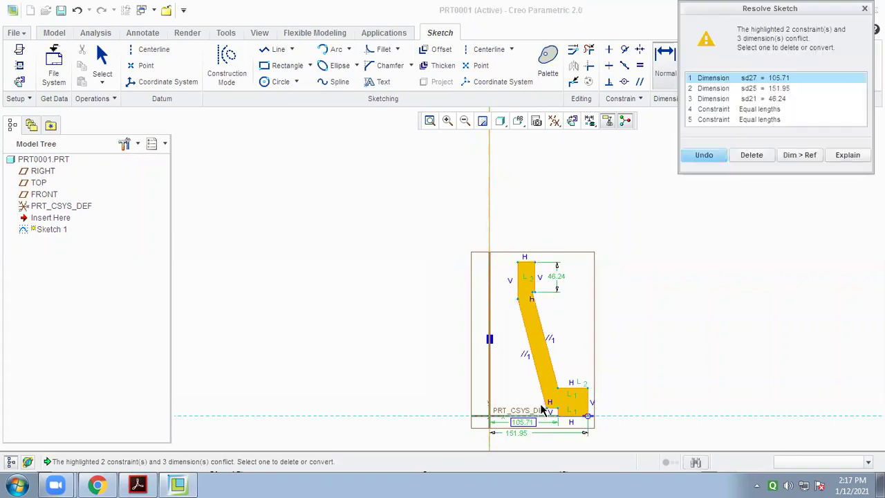
click(757, 110)
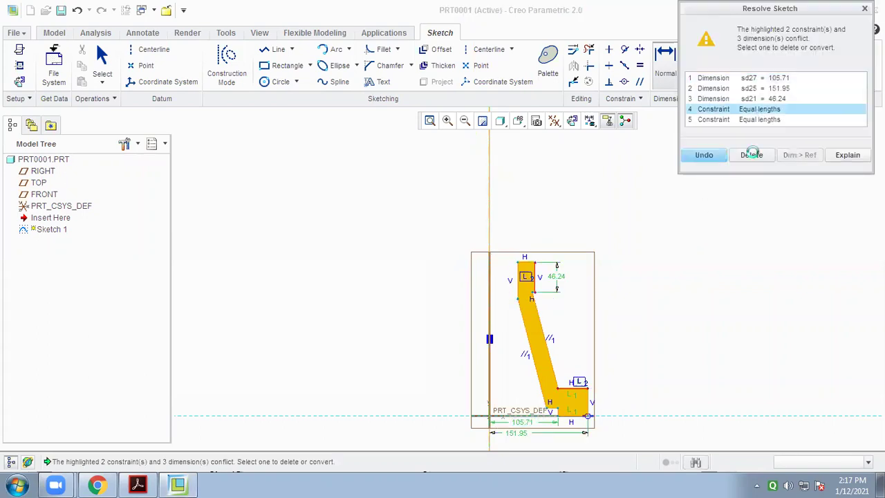
click(752, 155)
Dimension the bottom recess's height and the profile's overall height from its base to the top edge.
scroll(562, 411, up, 2)
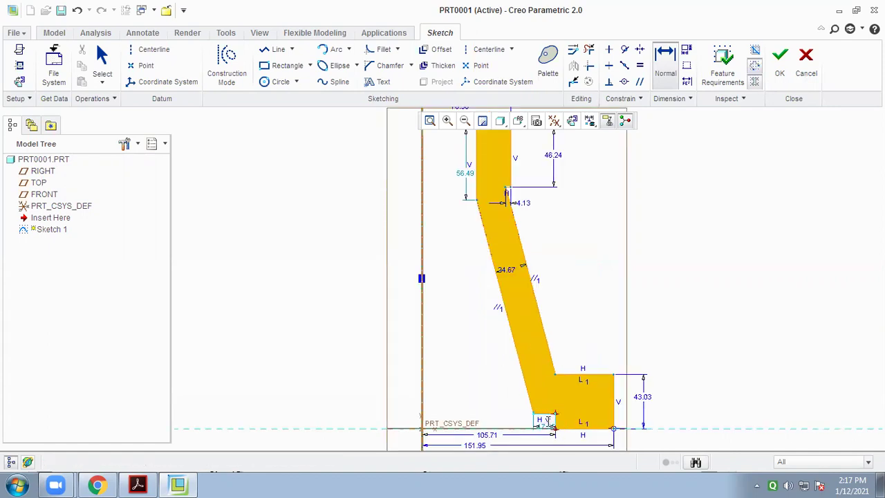
middle_click(547, 420)
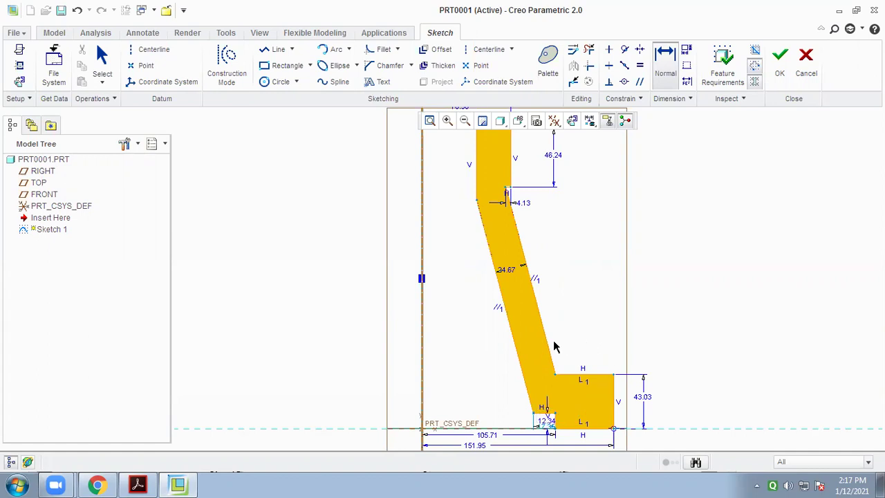
scroll(574, 404, up, 3)
scroll(575, 404, down, 3)
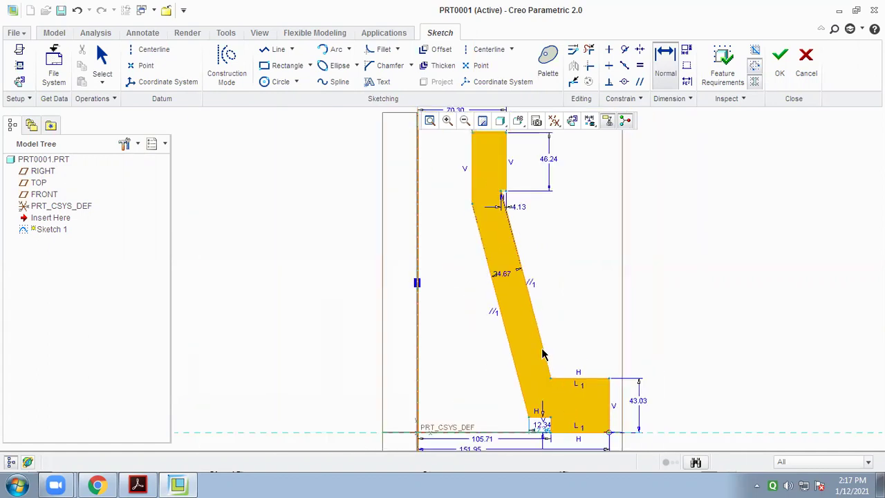
scroll(509, 284, down, 2)
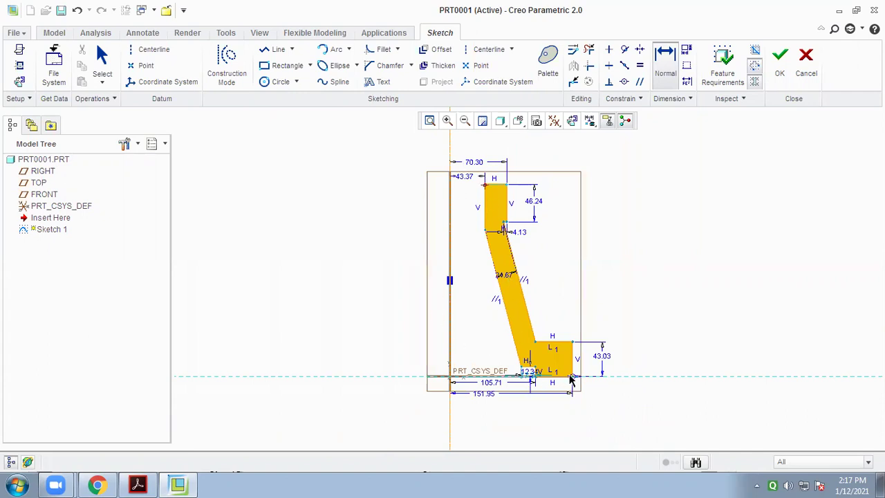
middle_click(465, 287)
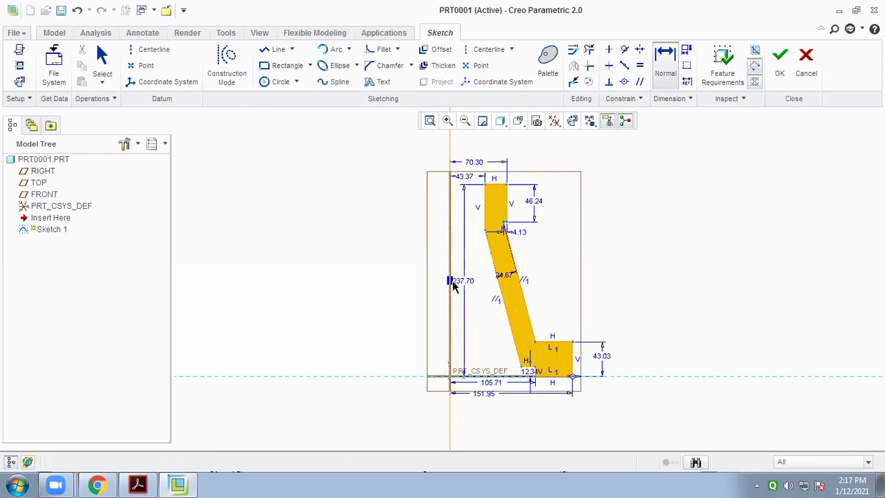
Check the dimensions against the manual and open all the sketch's dimensions for modification with Regenerate turned off.
click(138, 485)
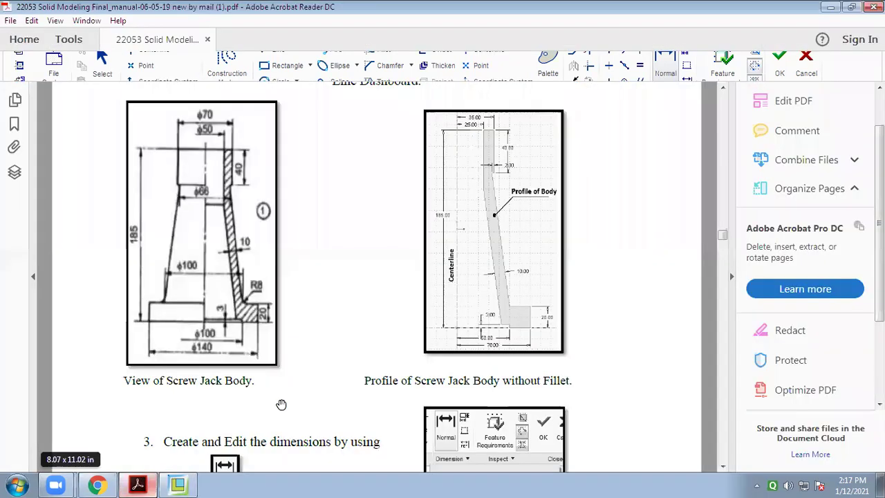
click(178, 484)
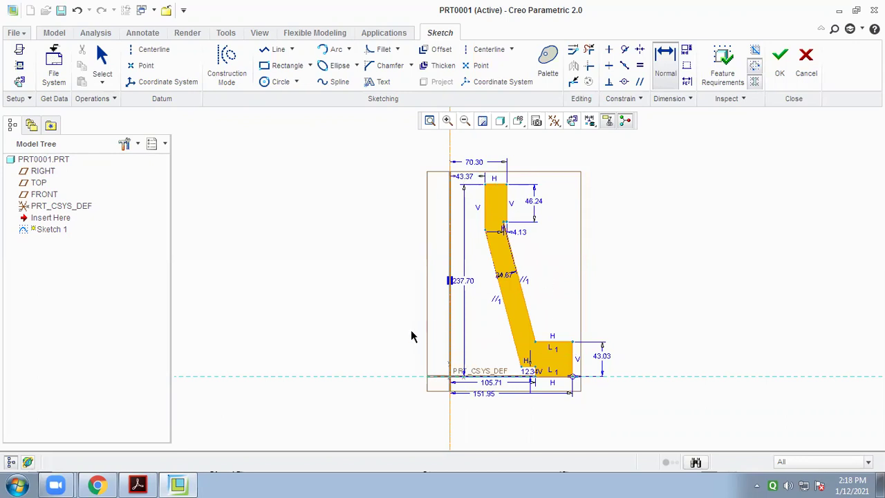
click(573, 54)
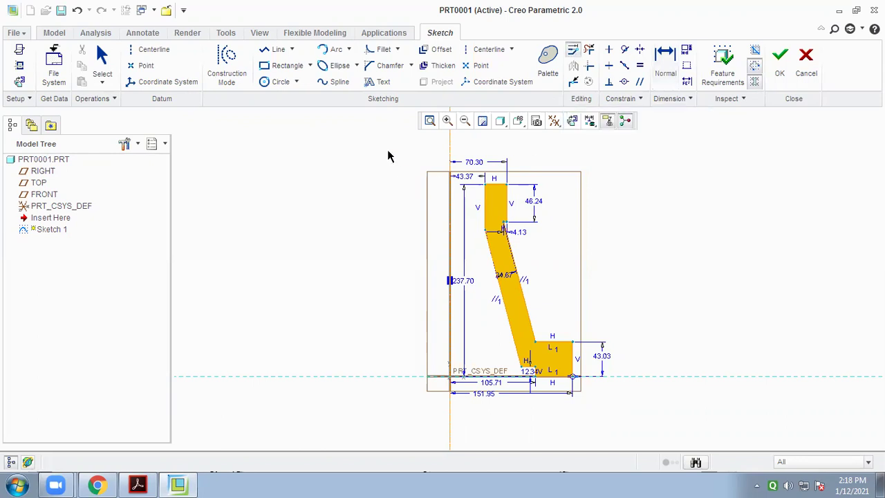
mouse_move(388, 144)
mouse_down()
mouse_move(575, 296)
mouse_move(639, 418)
mouse_up()
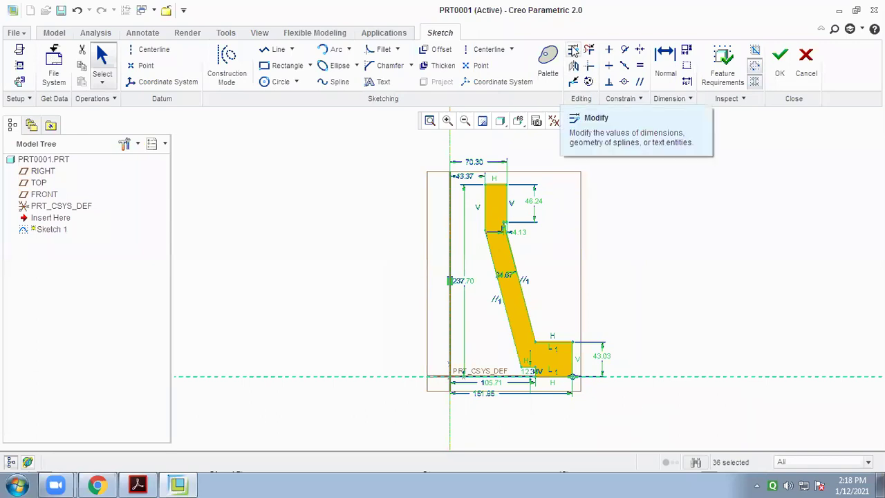
click(573, 52)
click(704, 258)
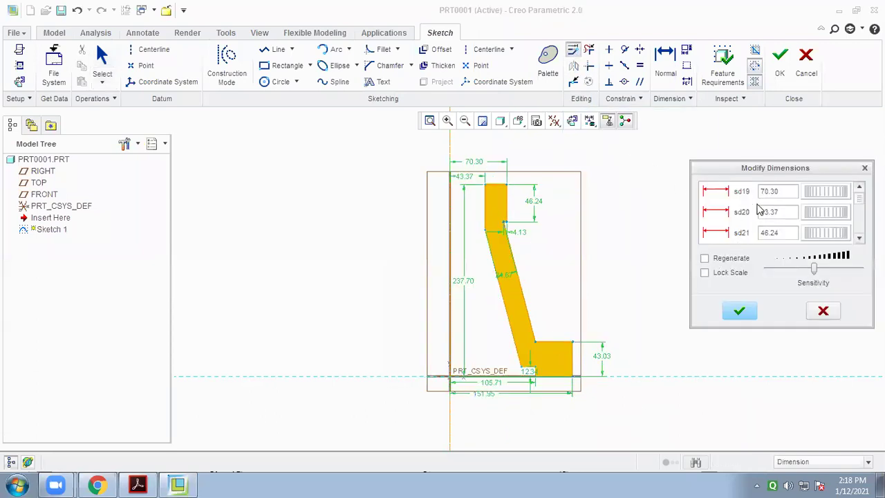
Following the PDF manual's profile drawing, set the collar's outer radius to 35, its inner radius to 25 and its height to 40.
drag(780, 190, 756, 193)
click(141, 484)
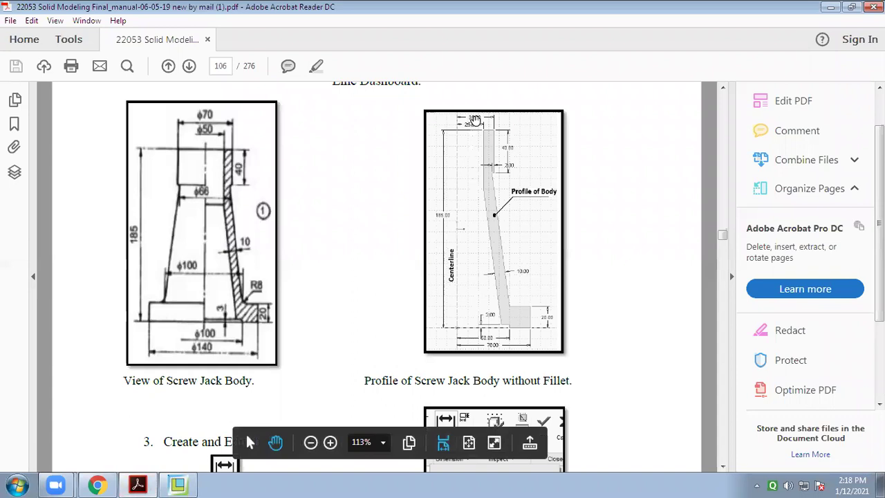
key(alt+Tab)
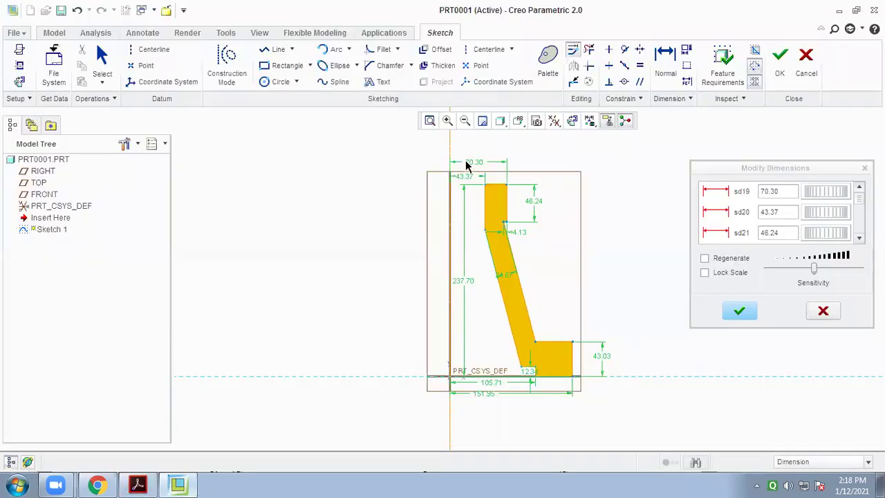
drag(783, 192, 753, 191)
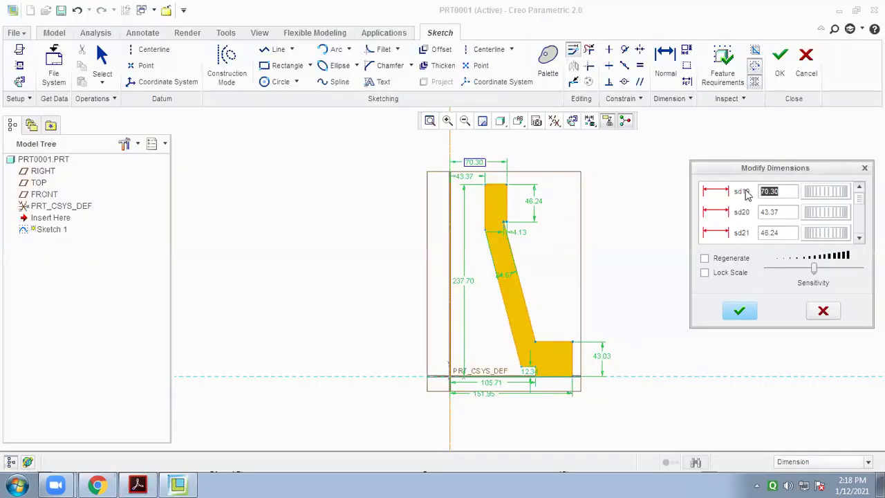
text(35)
key(Return)
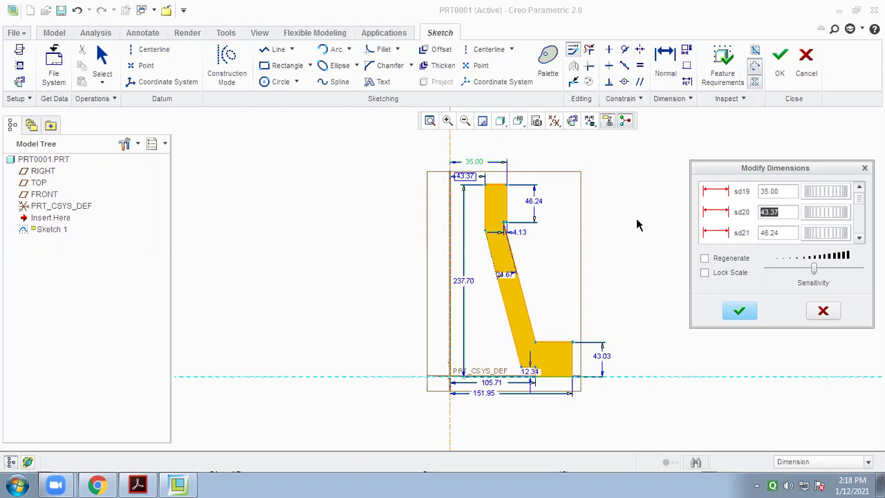
text(25)
key(Return)
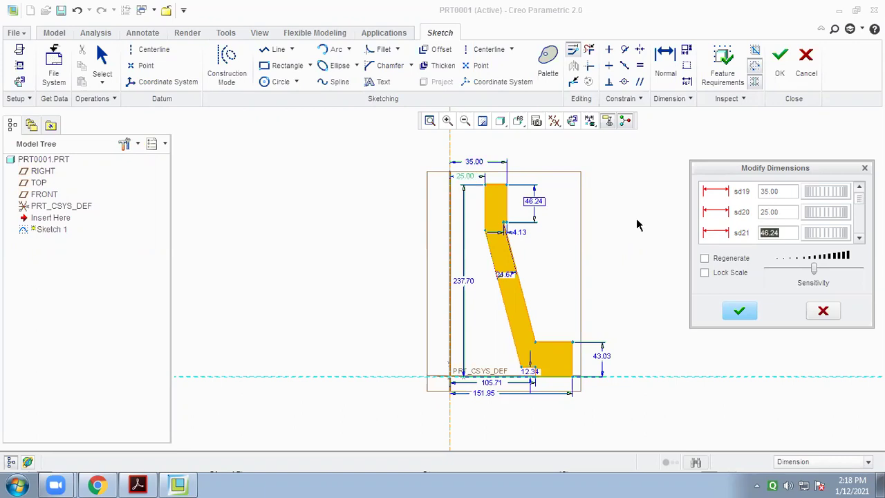
text(40)
key(Return)
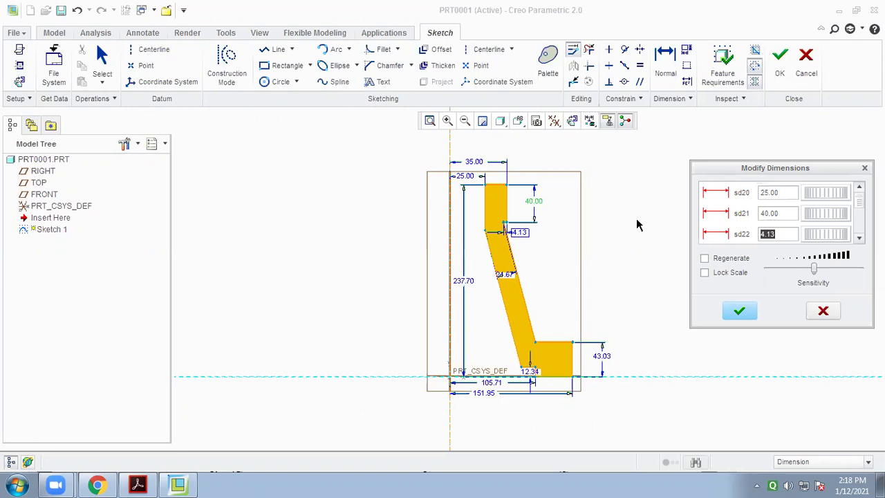
Set the step below the collar to 2, the sloped wall's thickness to 10 and the base flange's height to 20.
text(2)
key(Return)
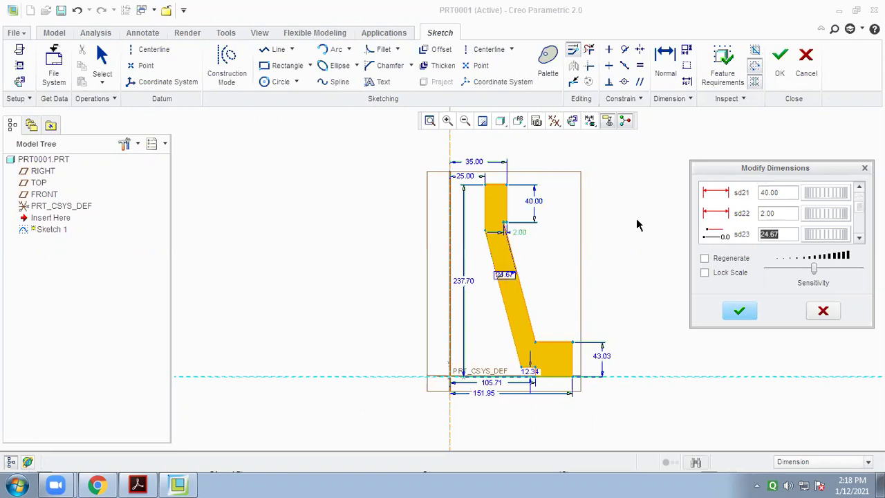
text(10)
key(Return)
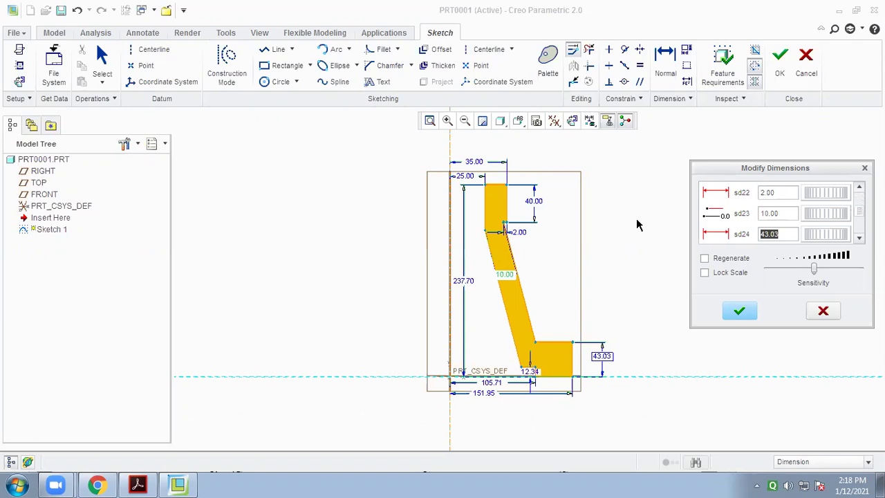
text(20)
key(Return)
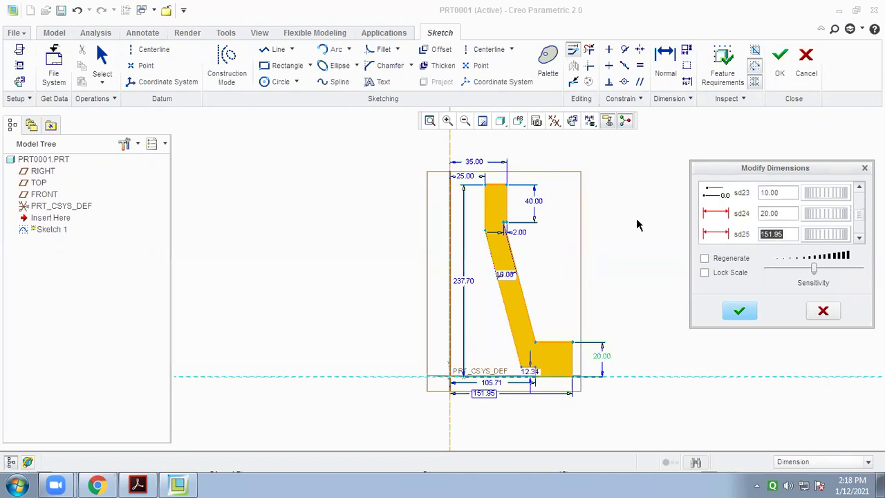
Set the flange's outer corner 70 and the recess's outer corner 60 from the centerline, the recess height to 3 and the overall height to 185.
text(70)
key(Return)
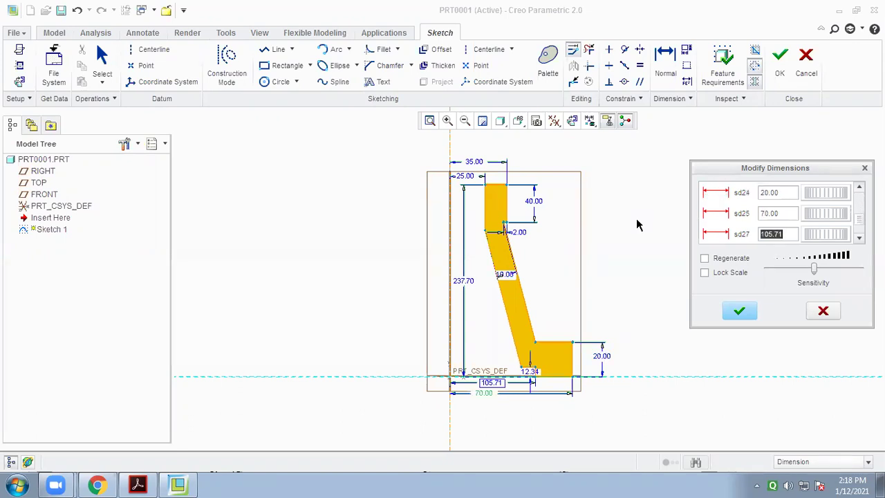
text(60)
key(Return)
text(3)
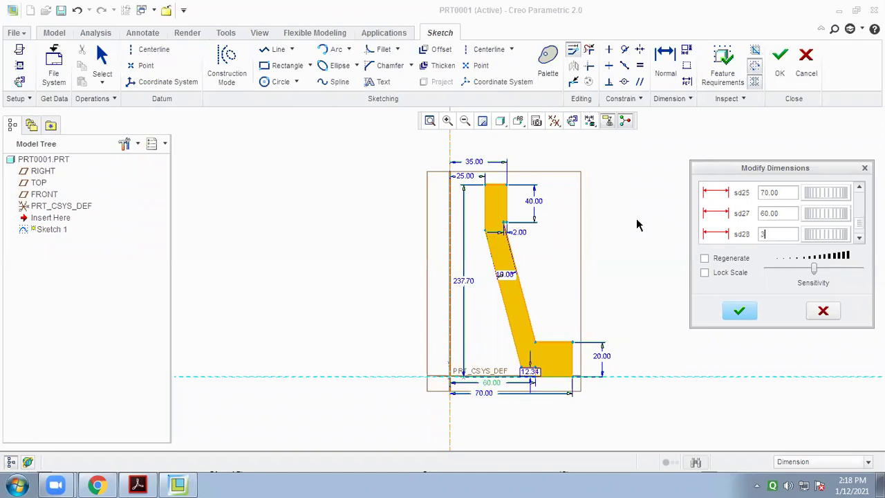
key(Return)
text(185)
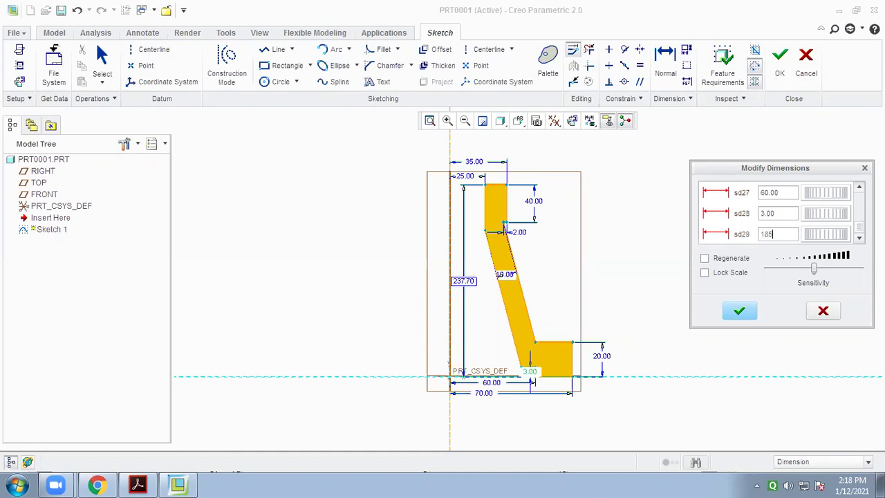
key(Return)
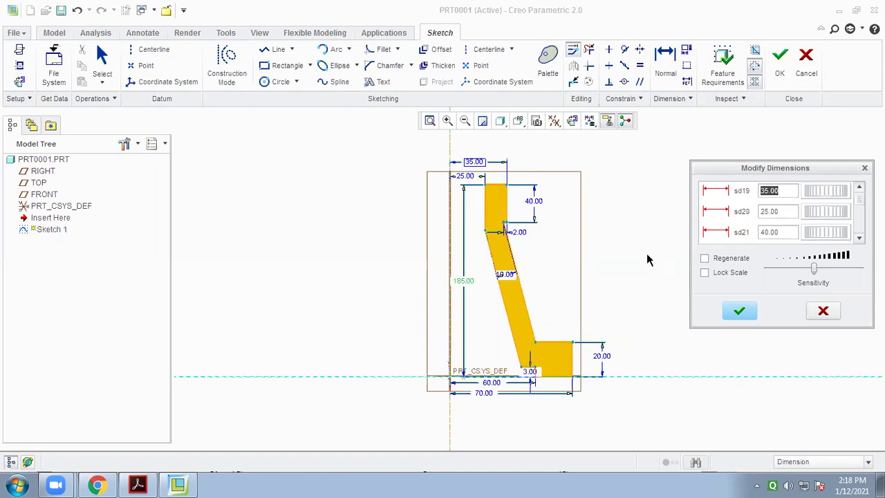
Check the new values against the PDF manual's profile drawing, apply the modified dimensions and finish the sketch.
click(138, 485)
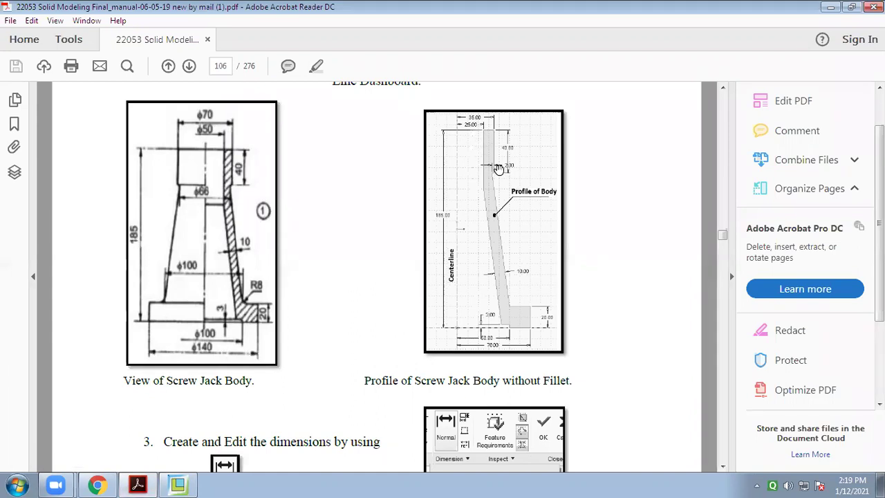
click(178, 484)
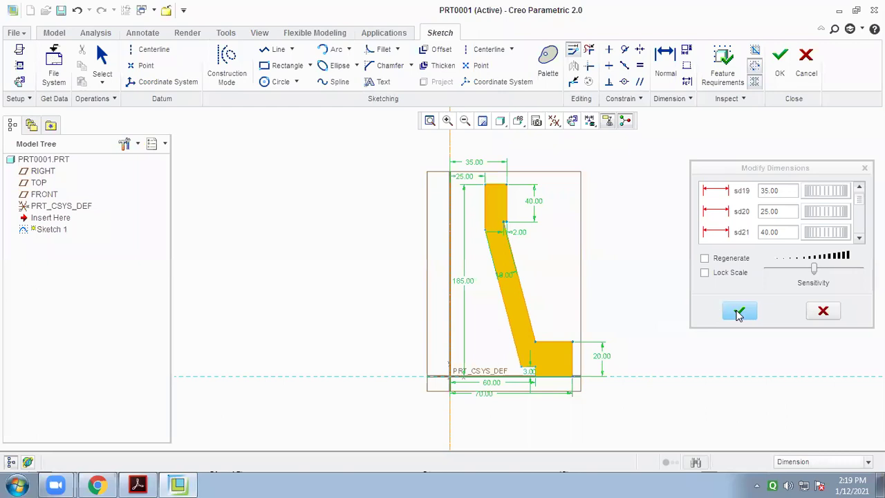
click(738, 313)
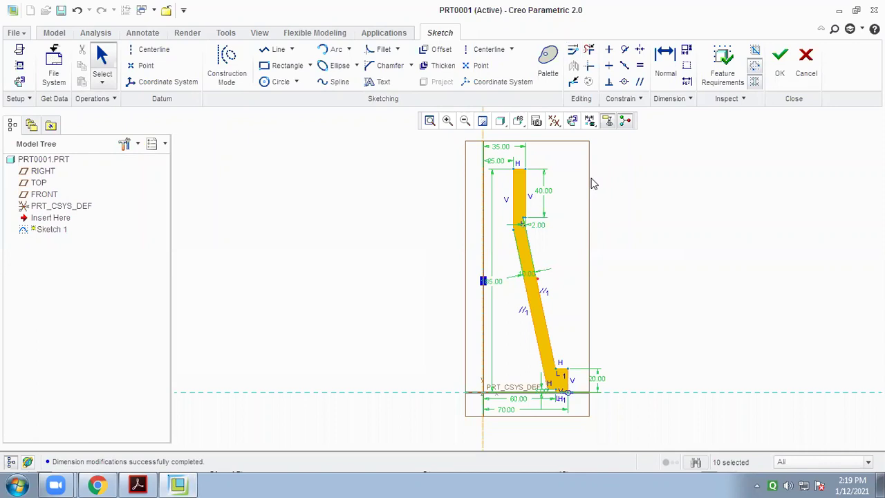
click(779, 60)
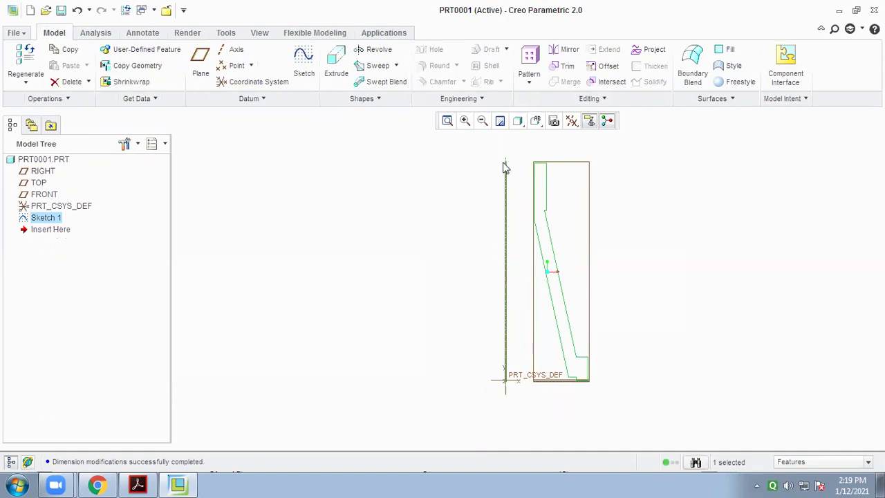
Start a Revolve of the profile sketch about its centerline and pull the angle handle back to a partial 330-degree preview.
click(376, 50)
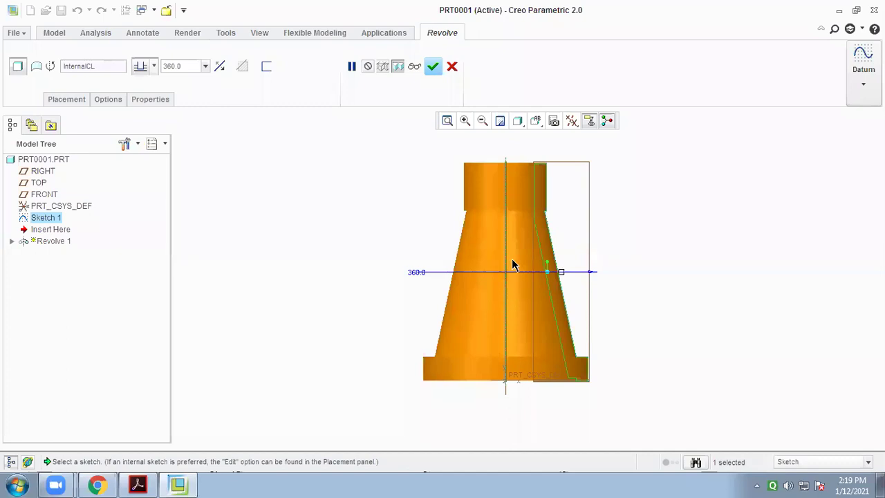
middle_drag(370, 199, 380, 229)
drag(560, 274, 455, 278)
drag(501, 323, 550, 254)
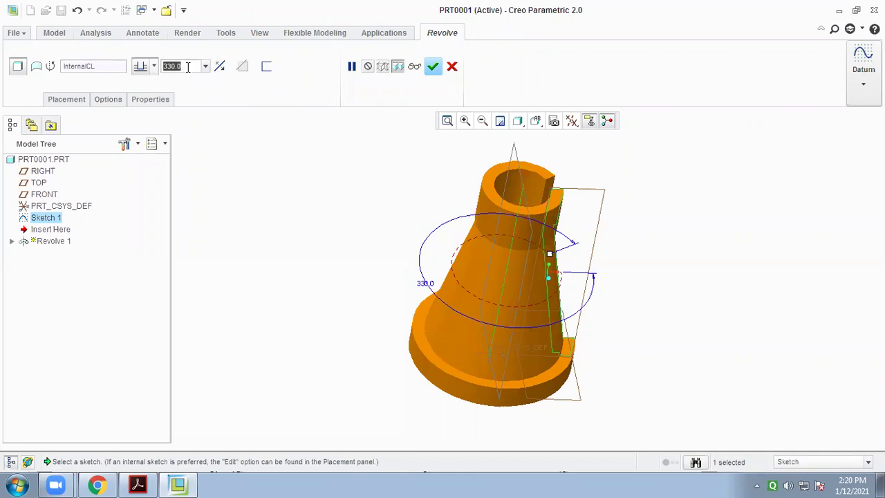
Try revolve angles of 180 and 270 degrees and inspect each partial preview of the body.
text(180)
key(Return)
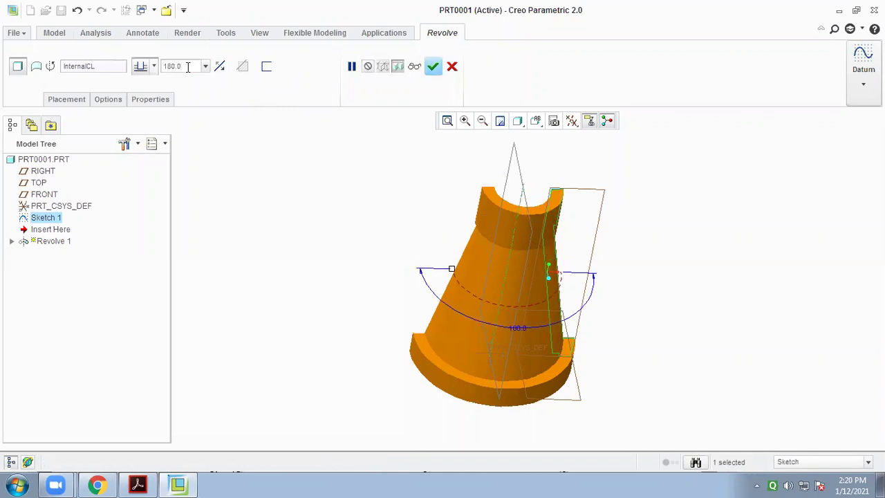
middle_drag(663, 289, 548, 306)
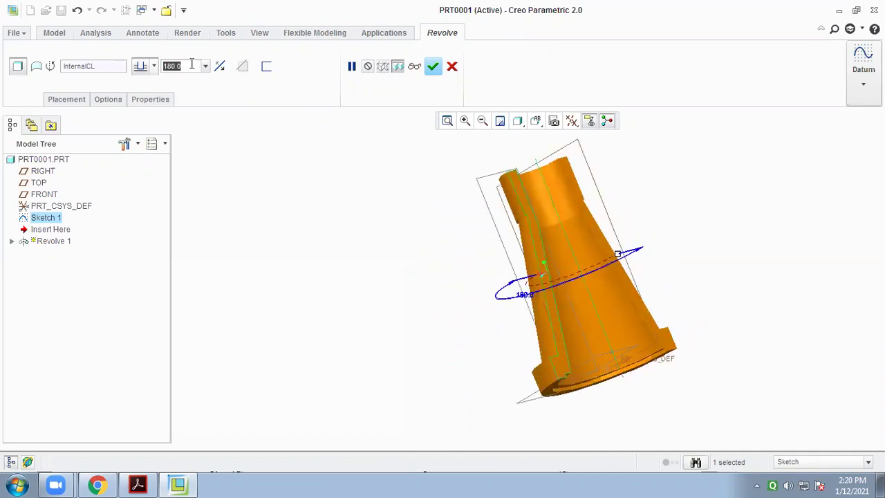
text(2)
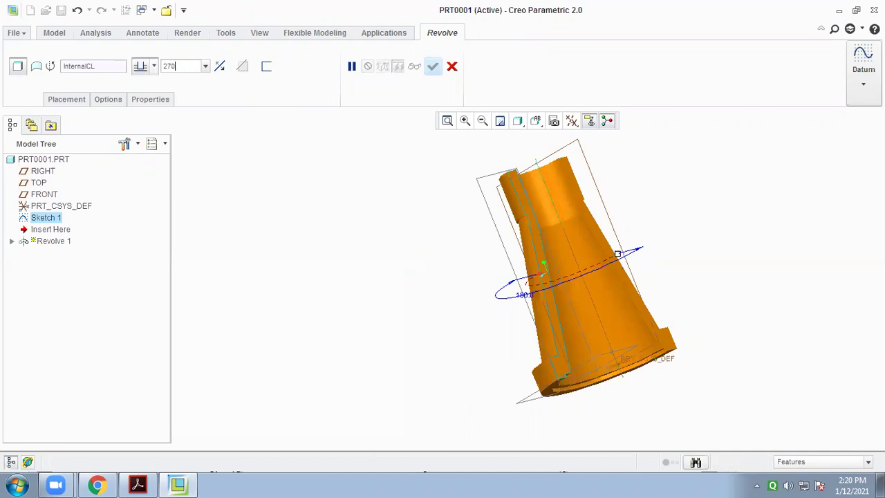
text(70)
key(Return)
middle_drag(335, 181, 362, 179)
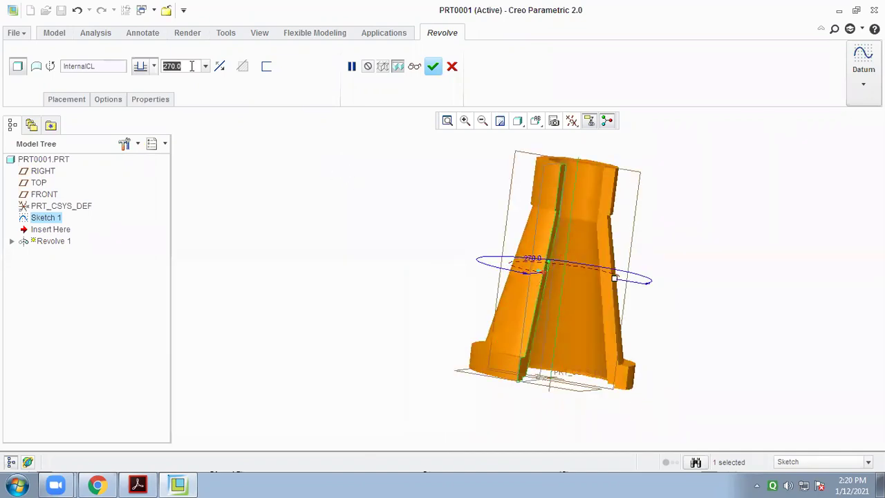
Set the revolve angle to 360 degrees and complete the solid screw jack body.
text(360)
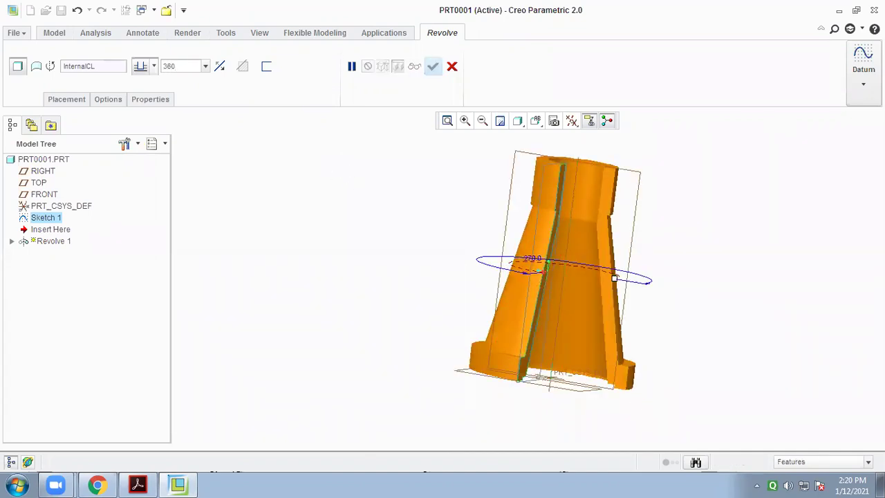
key(Return)
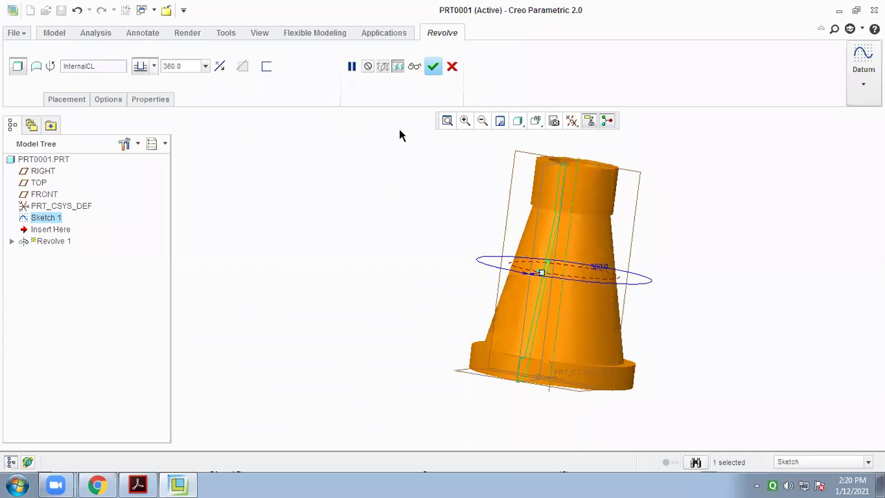
click(435, 69)
middle_drag(345, 196, 308, 201)
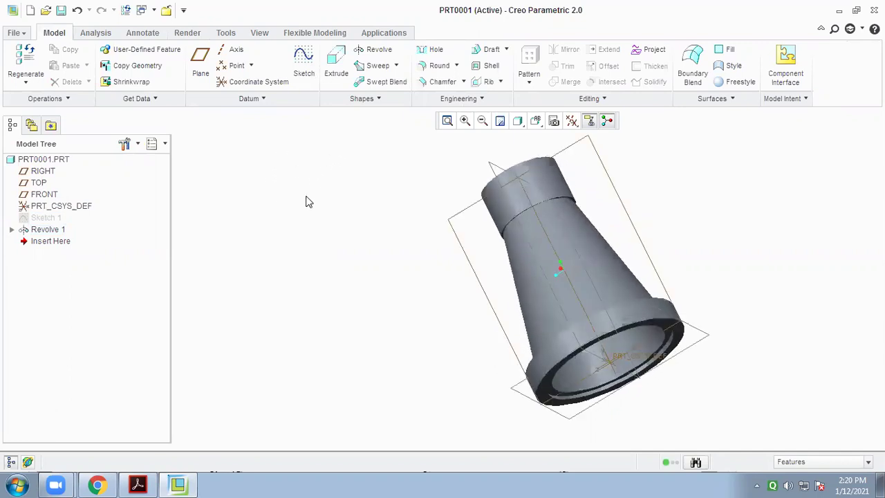
Switch to the PDF manual and read on to the instructions for adding fillets with the Round command.
click(138, 485)
scroll(332, 293, down, 10)
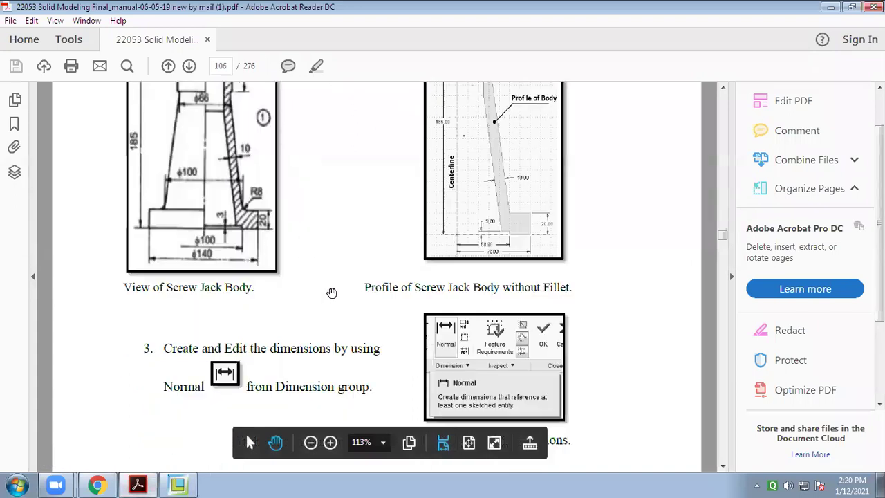
scroll(332, 293, down, 20)
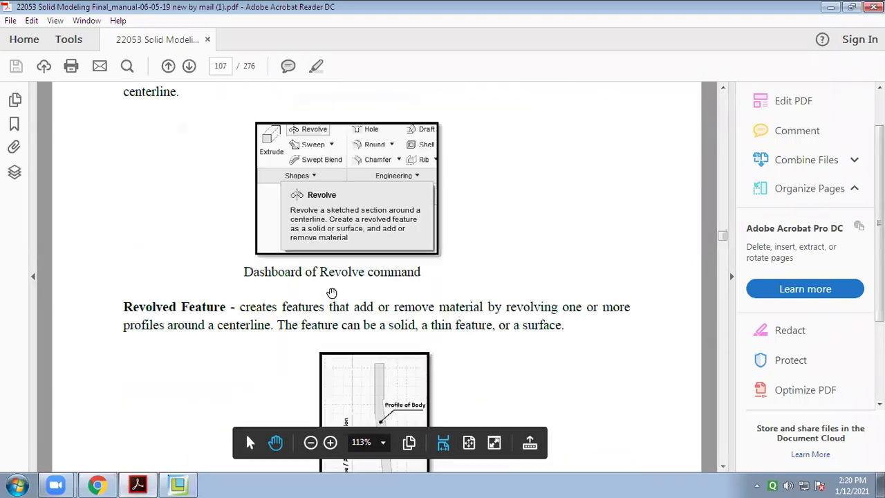
scroll(332, 298, down, 2)
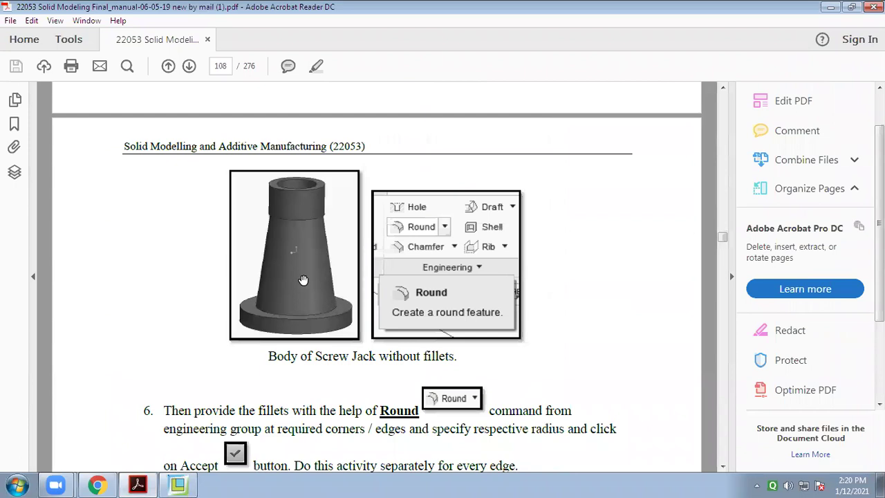
scroll(312, 290, down, 7)
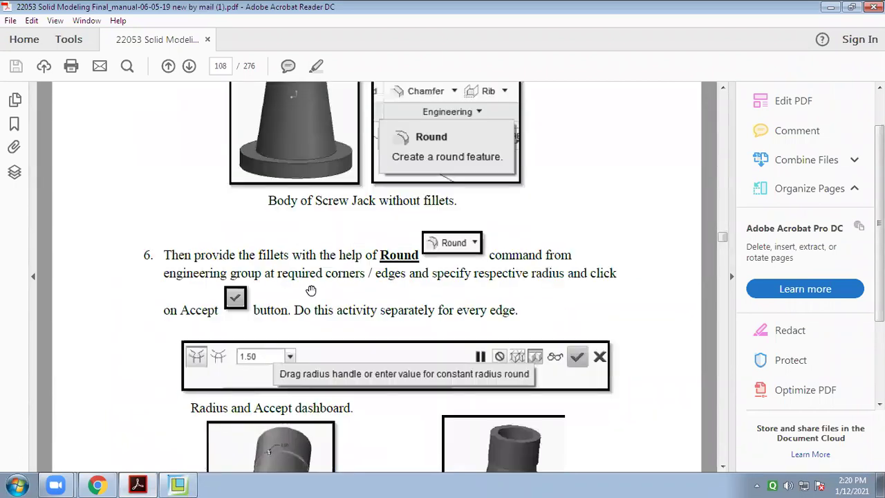